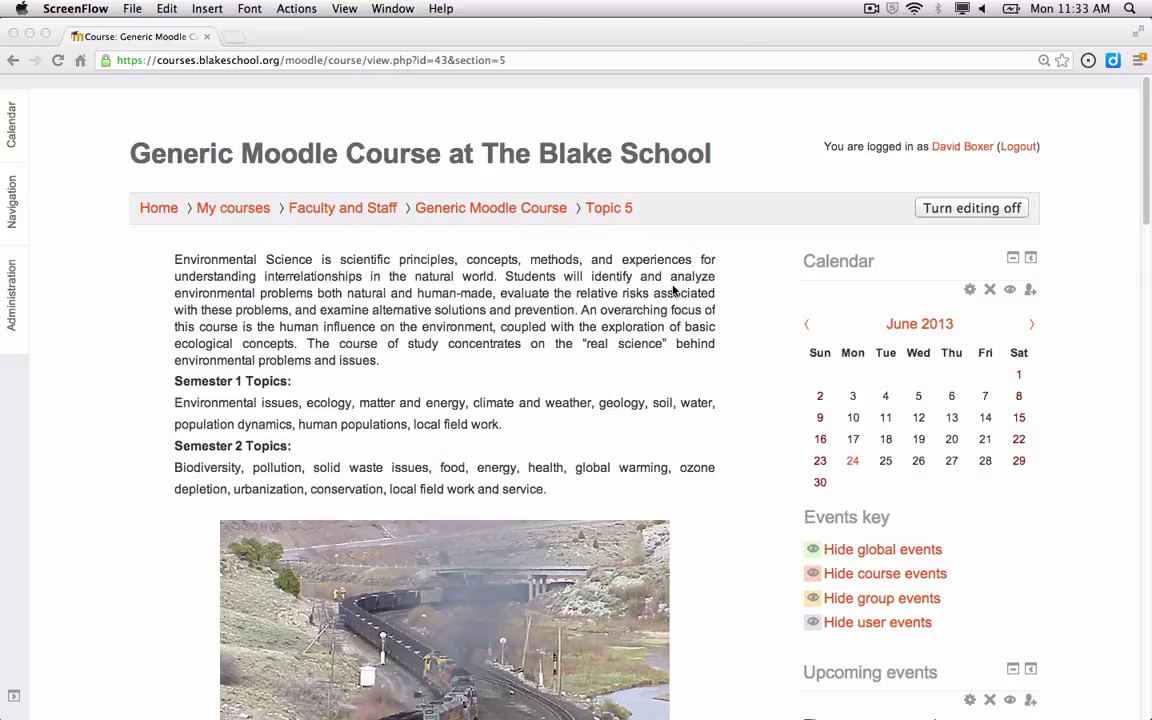
# Turn the course's editing mode off and back on
pyautogui.click(971, 212)
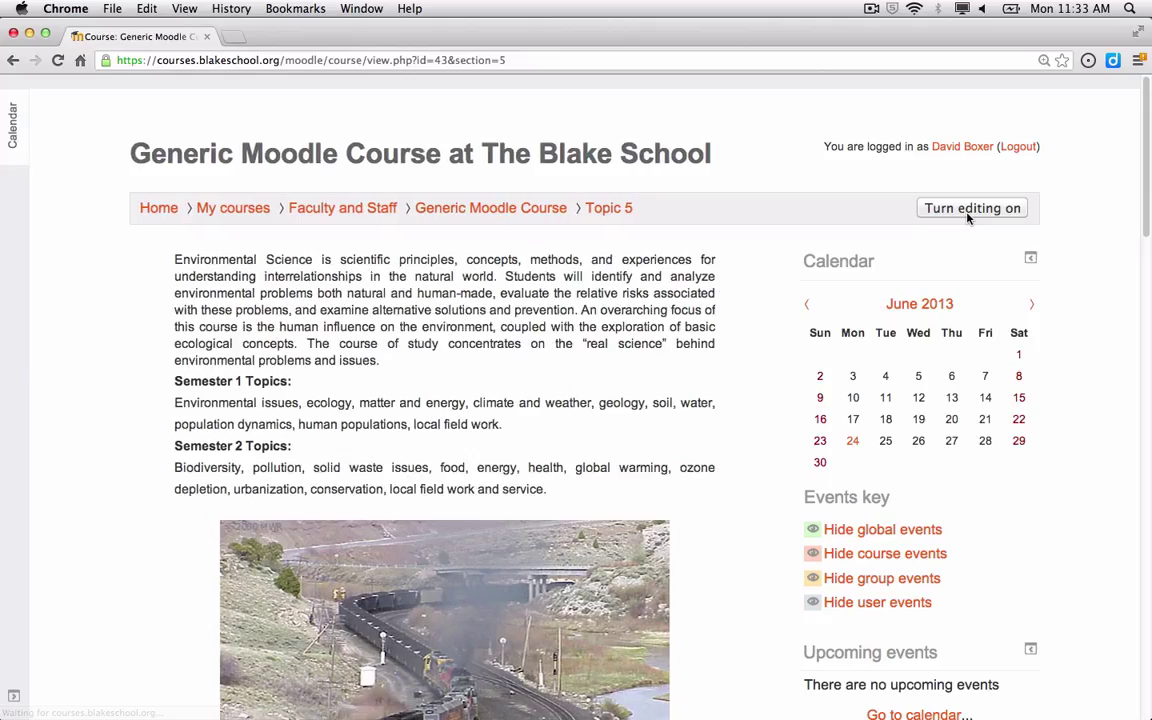
pyautogui.click(976, 216)
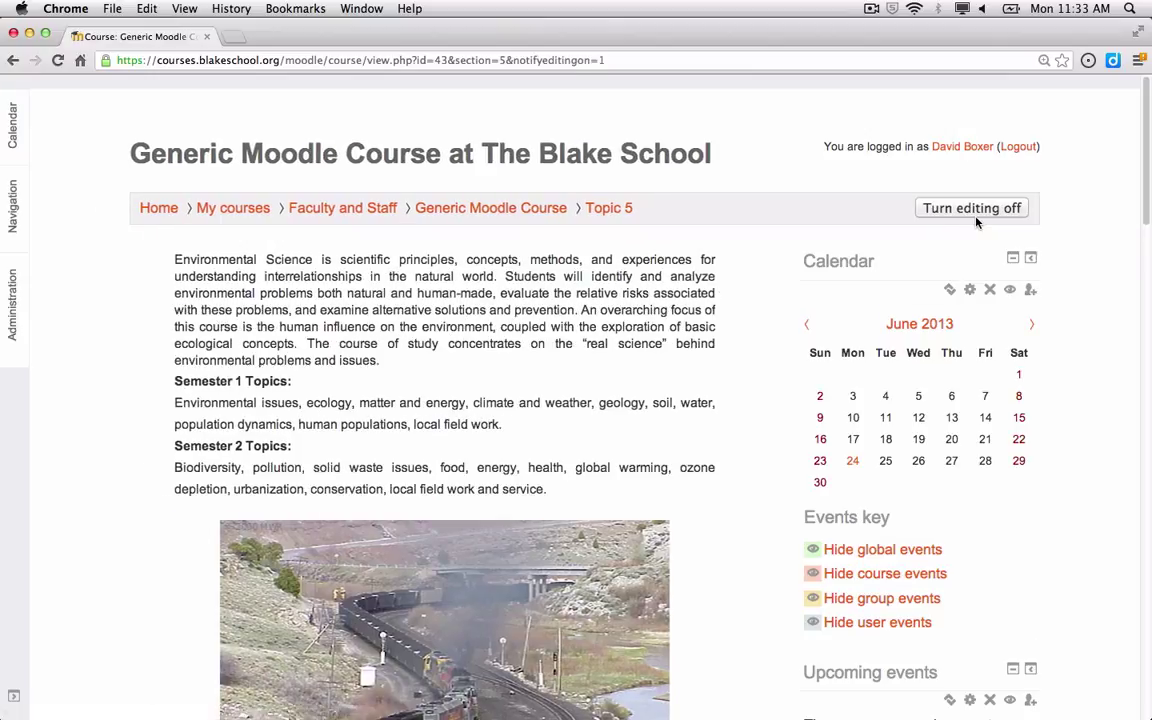
# Look through the course page's introductory section and Topic 5 content with its editing controls
pyautogui.scroll(-5, 744, 240)
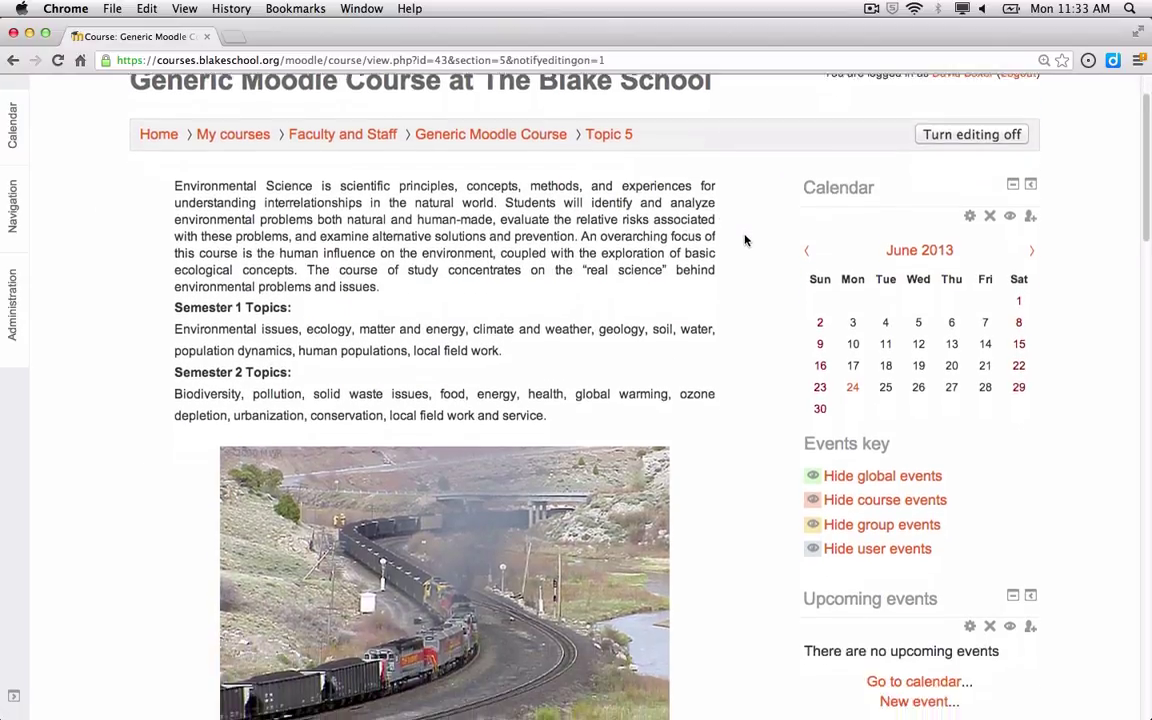
pyautogui.scroll(-6, 744, 240)
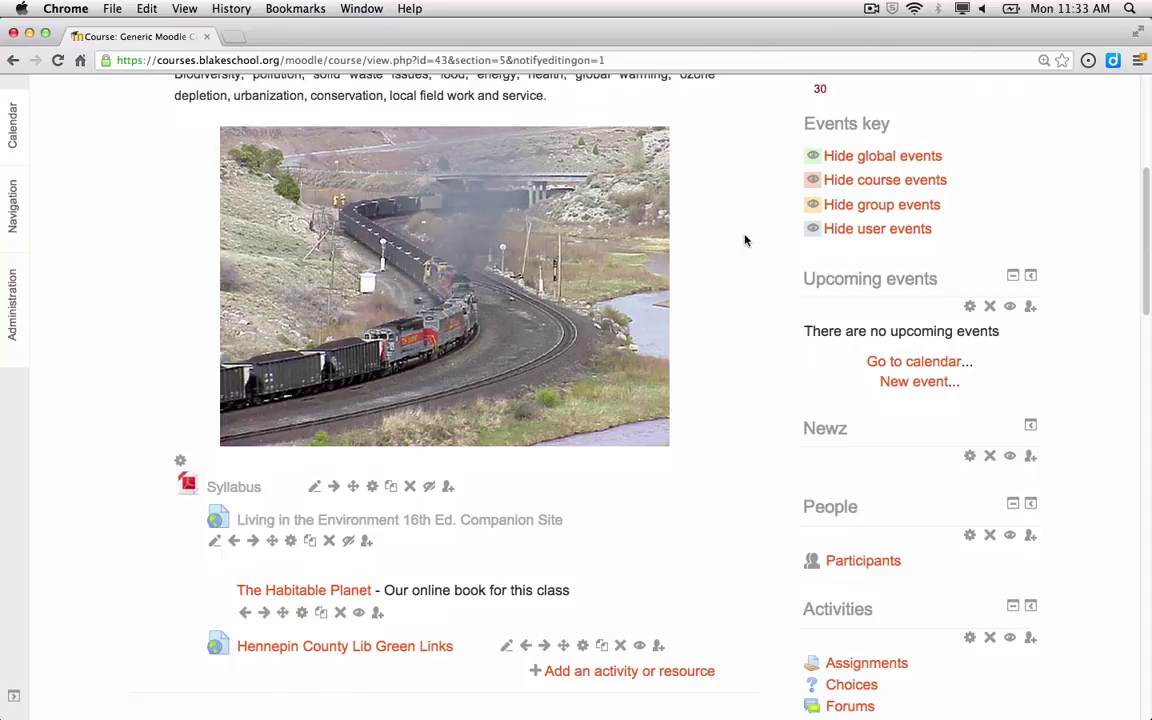
pyautogui.scroll(-3, 744, 240)
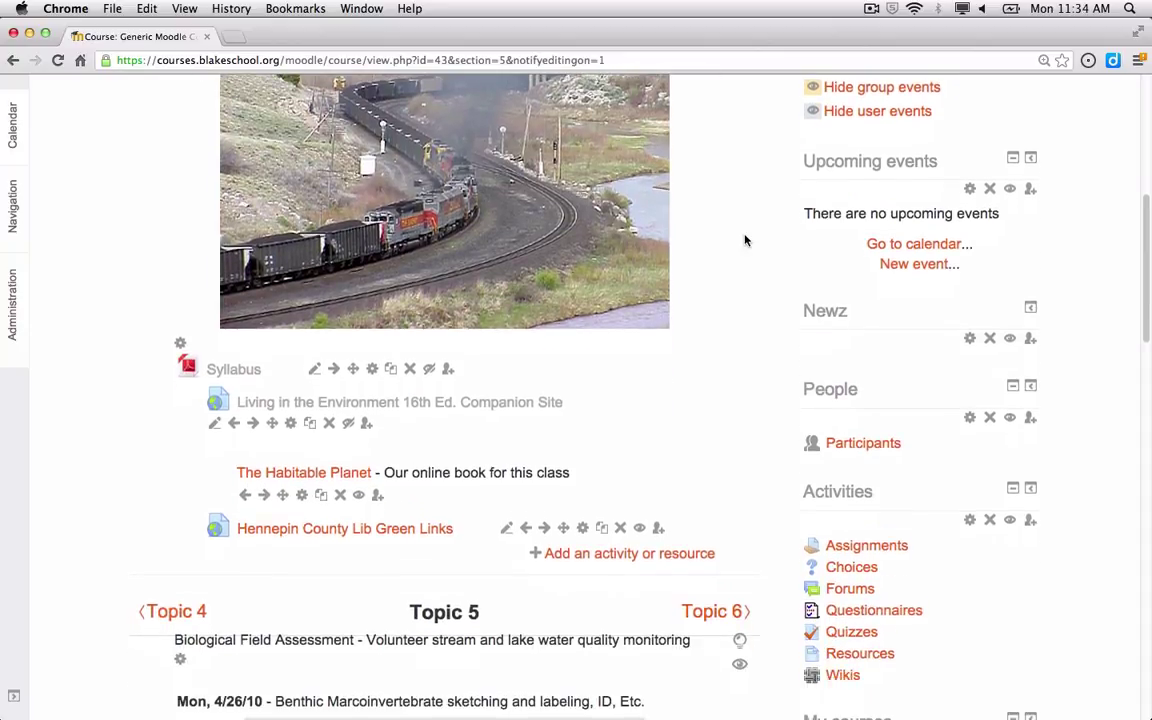
pyautogui.scroll(-6, 744, 240)
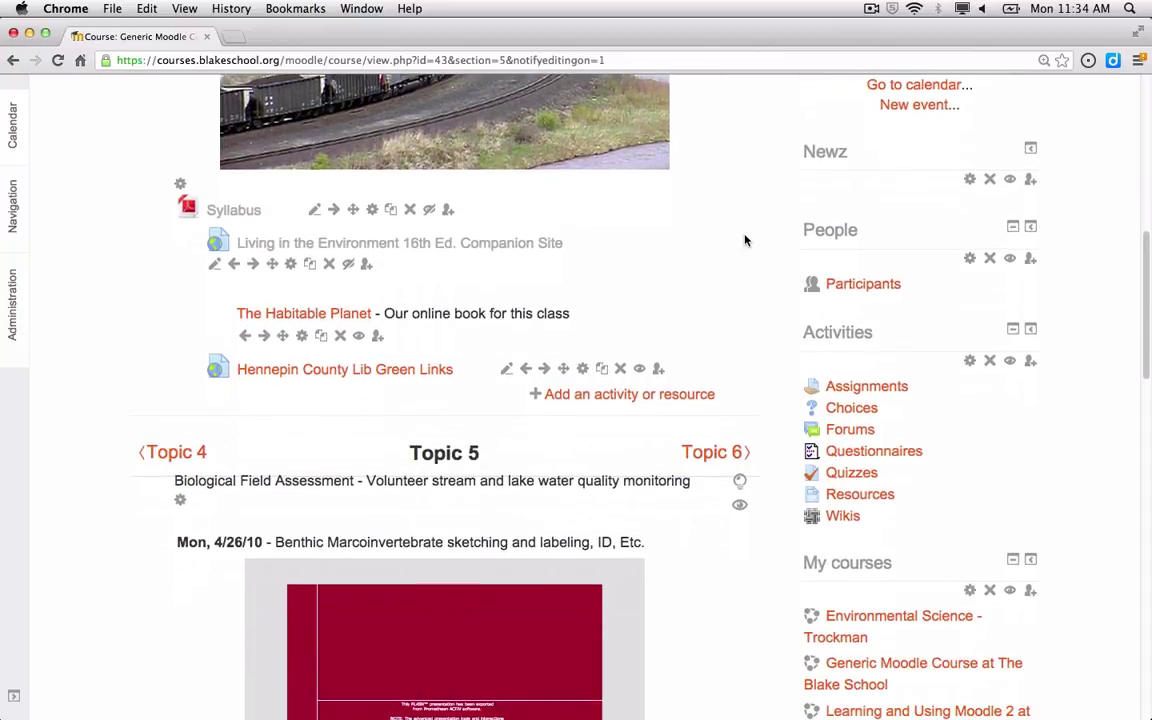
pyautogui.scroll(15, 744, 240)
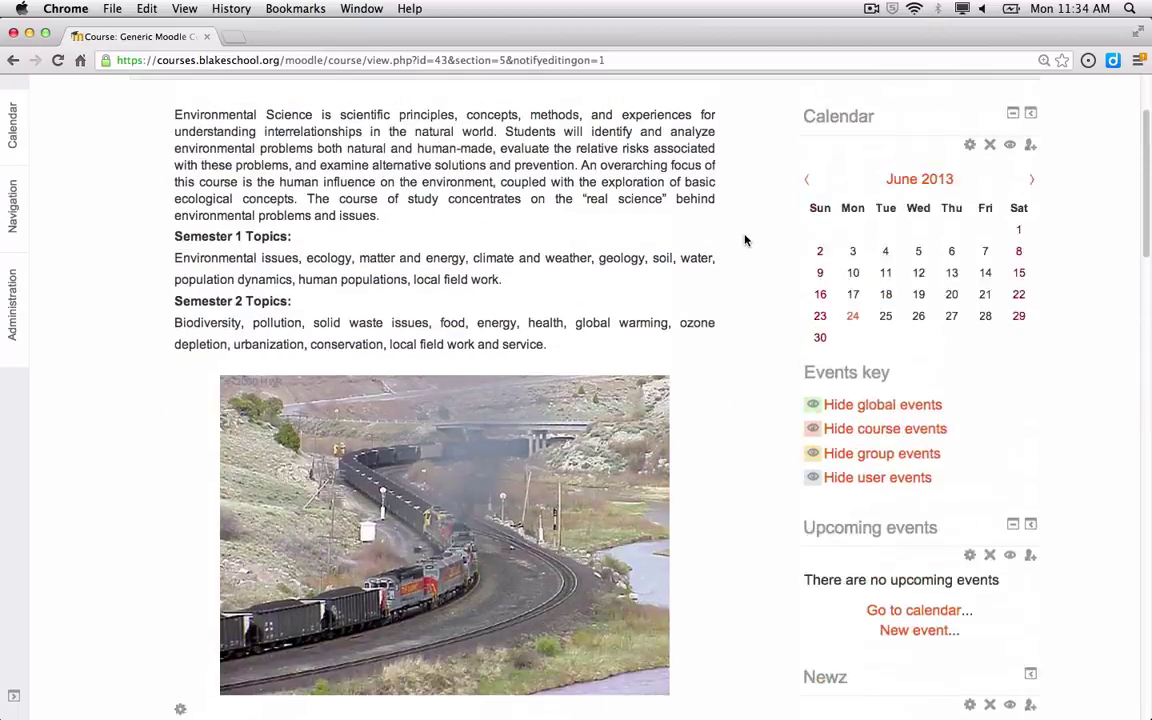
pyautogui.scroll(-10, 744, 240)
pyautogui.scroll(-10, 744, 240)
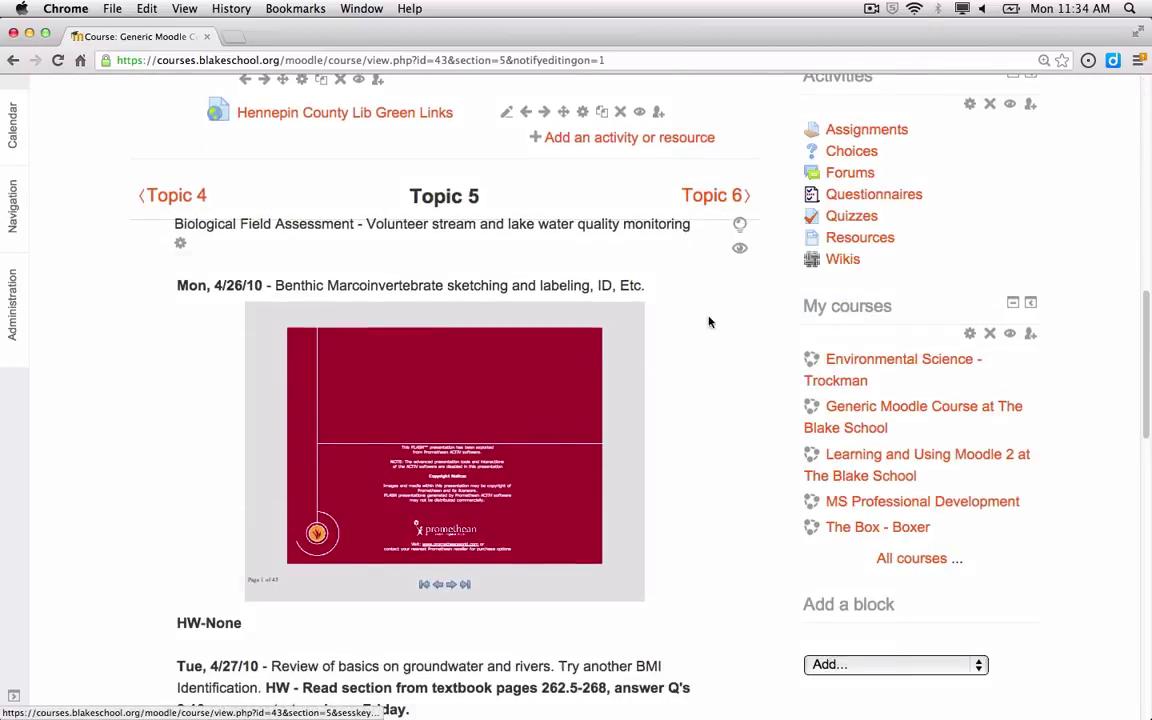
pyautogui.scroll(-14, 657, 429)
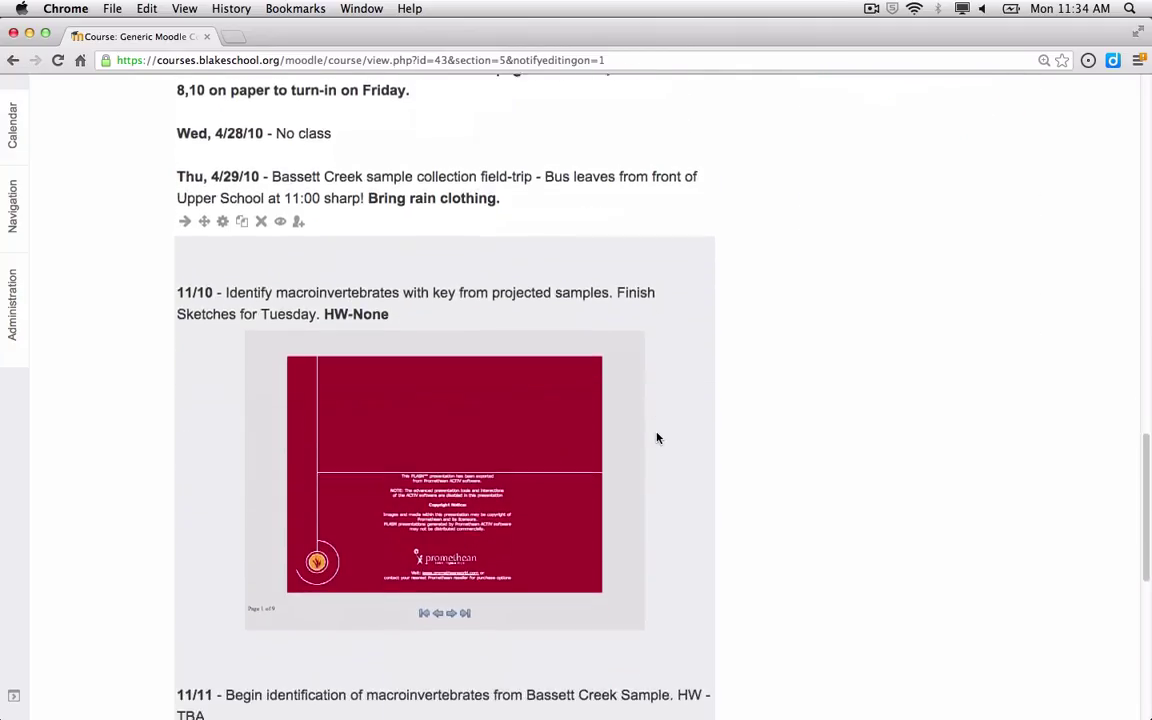
pyautogui.scroll(20, 657, 433)
# Add a new Forum activity to the introductory section above Topic 5
pyautogui.scroll(-5, 657, 437)
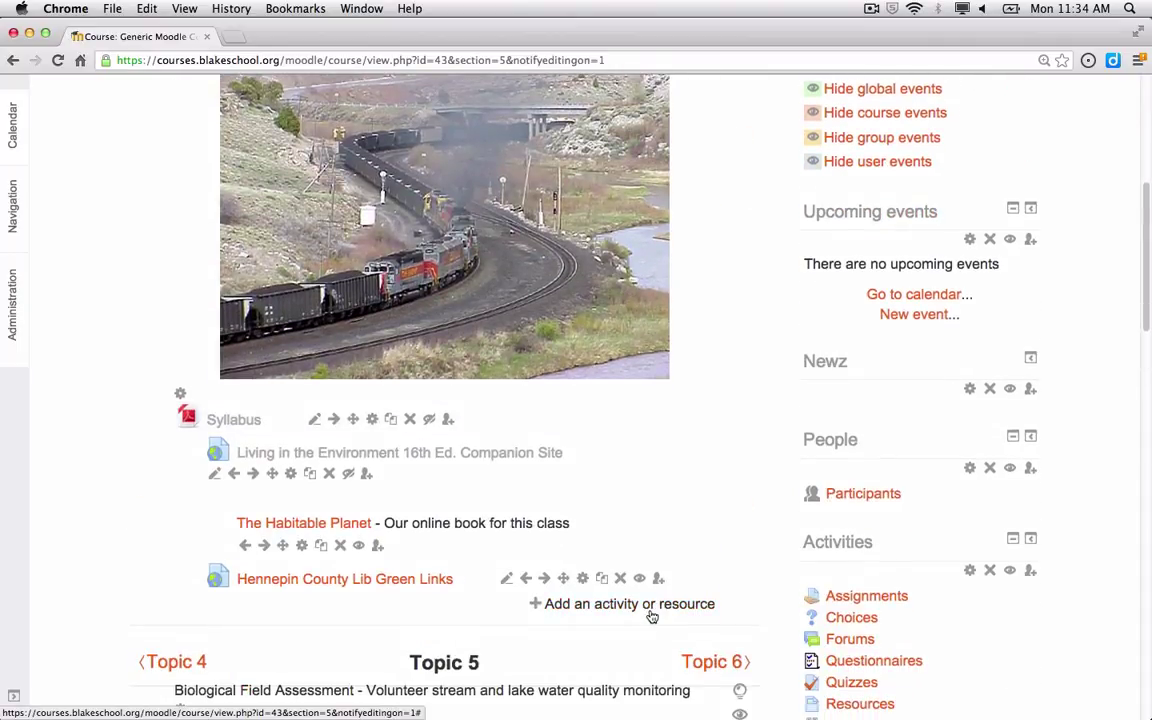
pyautogui.click(650, 606)
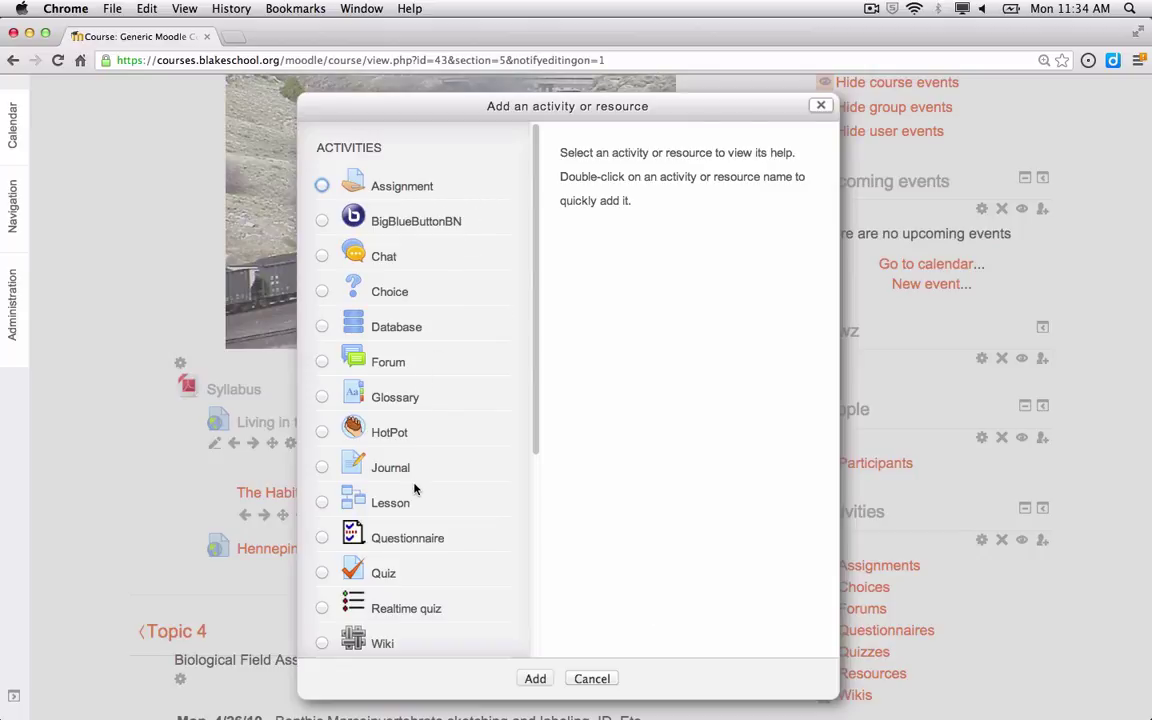
pyautogui.click(324, 362)
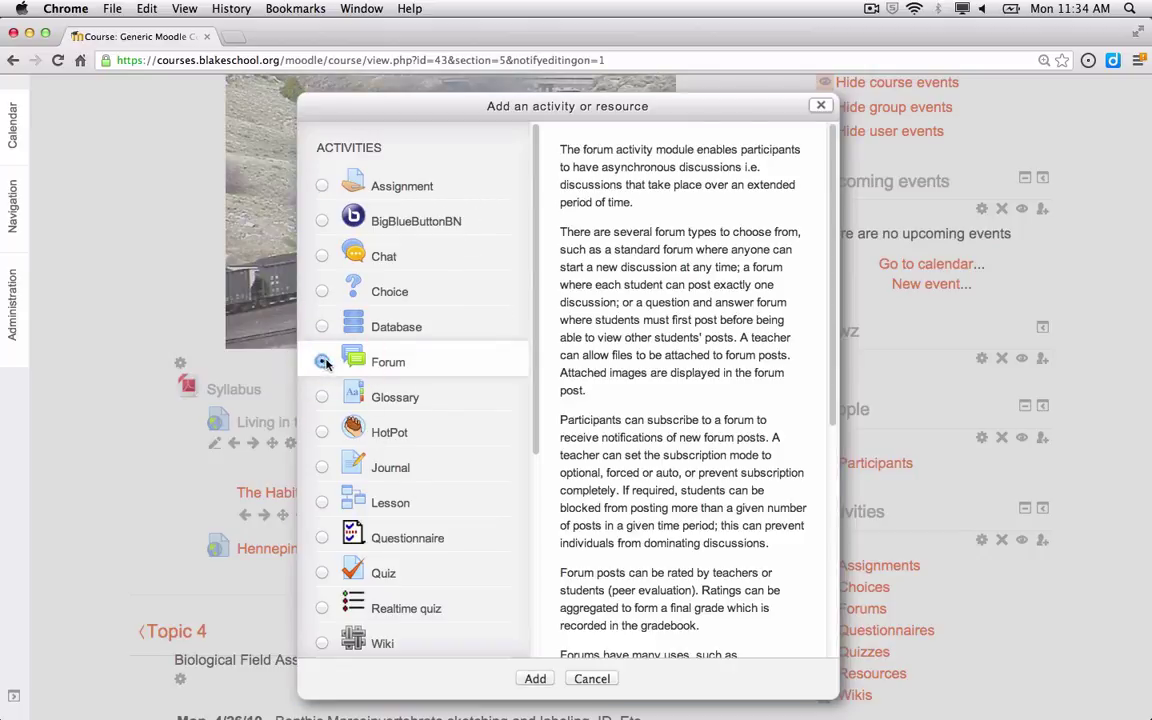
pyautogui.click(535, 680)
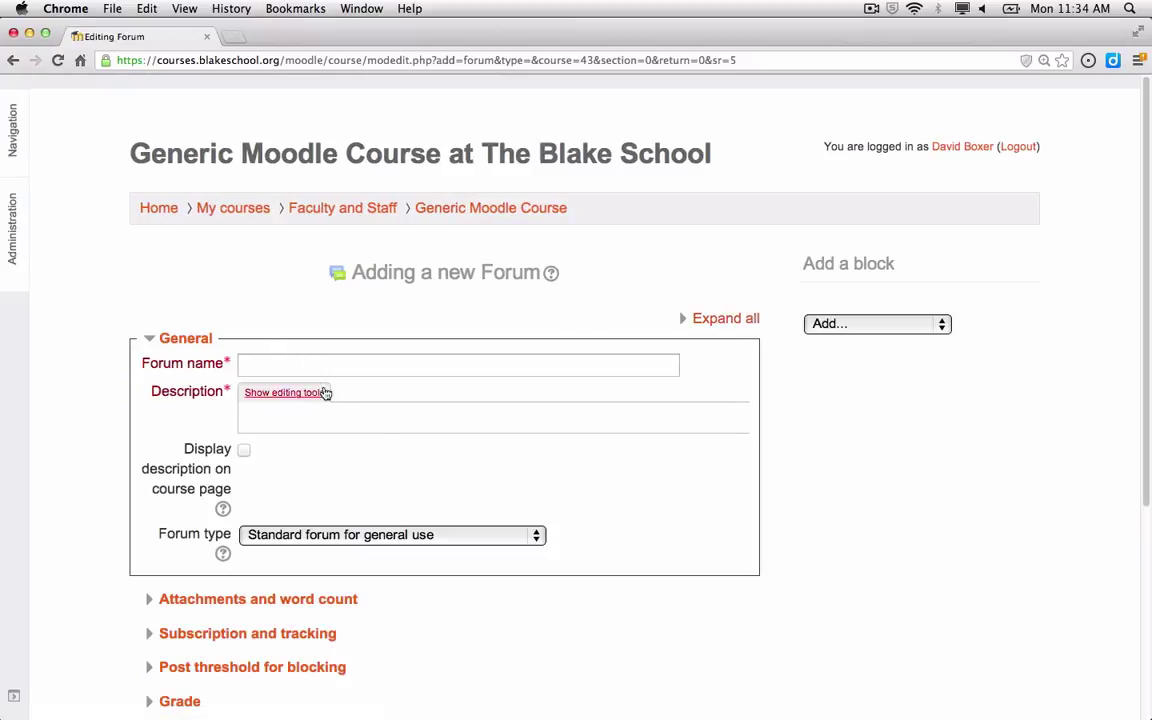
# Copy the title "Monitoring Water Quality" from the Word document and paste it as the forum name in Chrome
pyautogui.click(315, 367)
pyautogui.press('super+Tab')
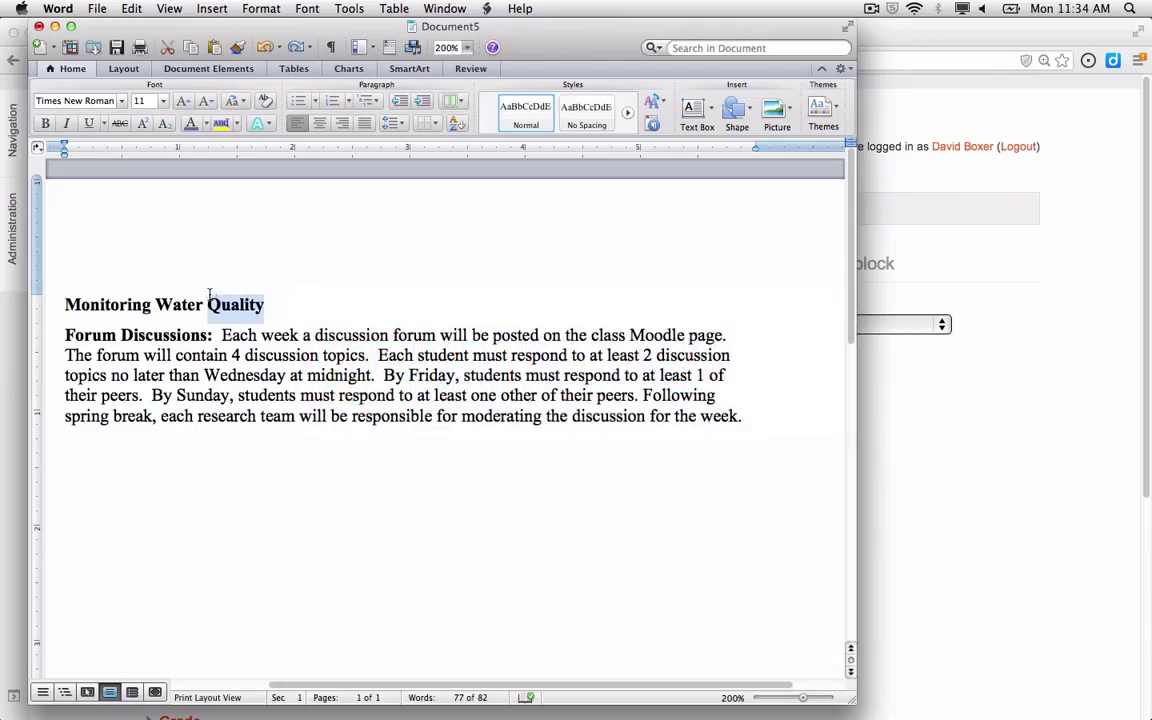
pyautogui.tripleClick(209, 293)
pyautogui.press('super+c')
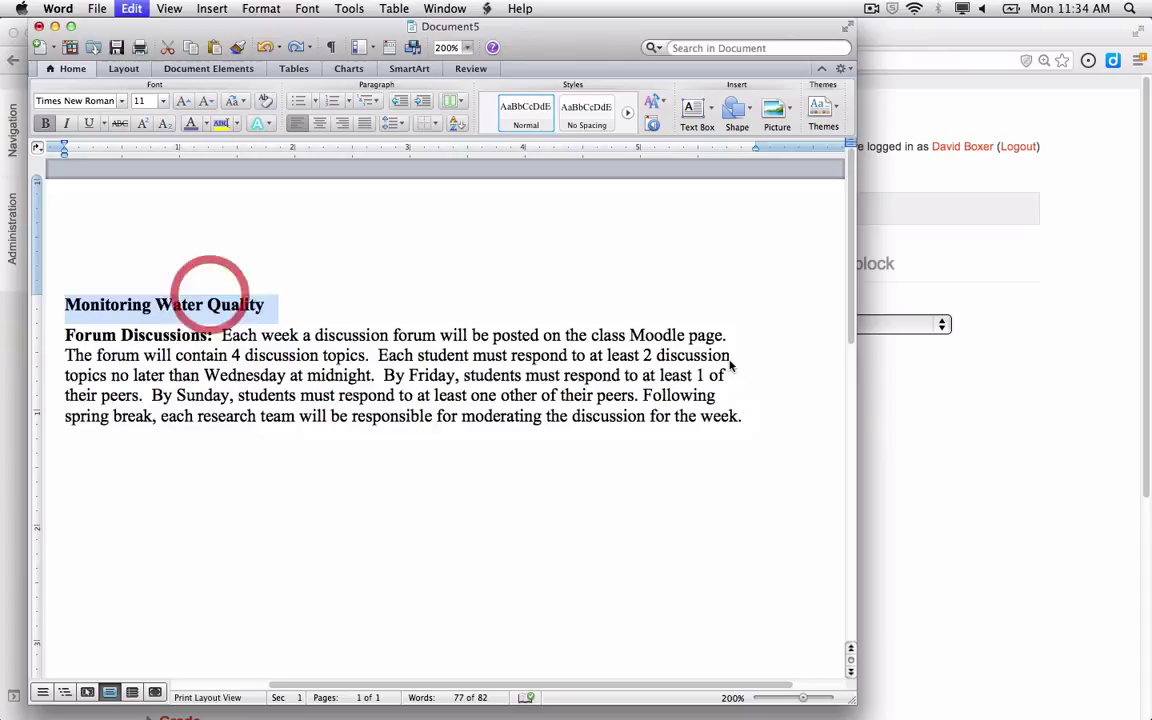
pyautogui.click(941, 455)
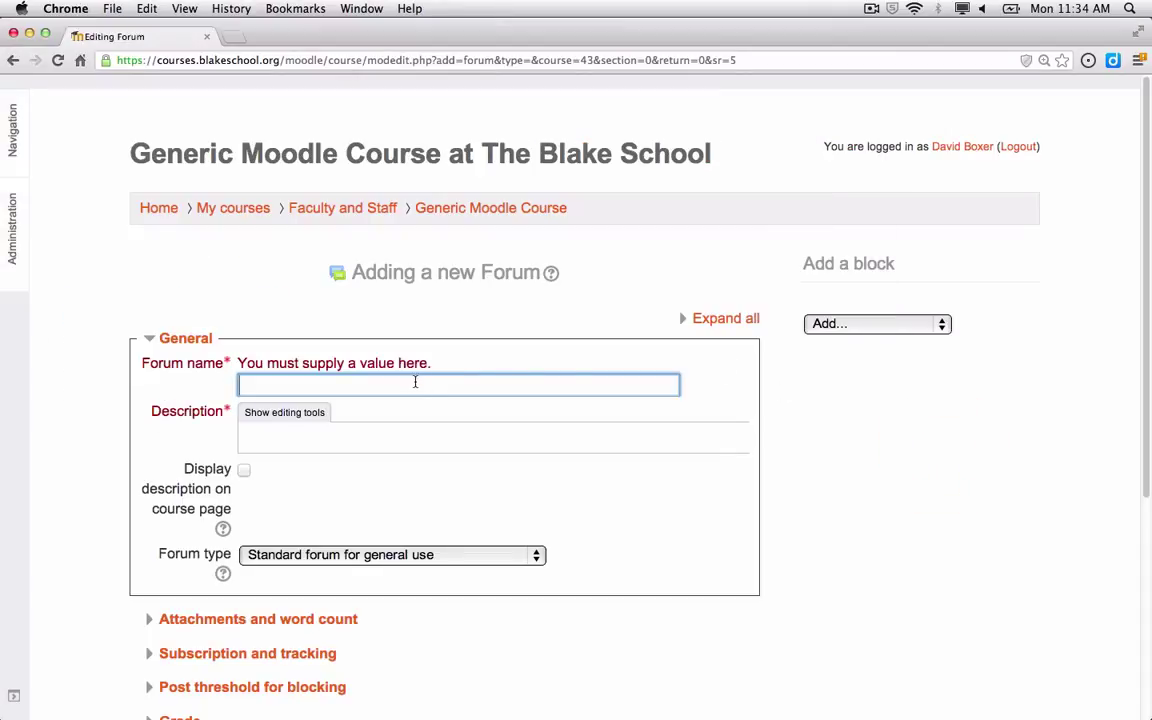
pyautogui.press('super+v')
# Copy the Word document's paragraph from "Each week a discussion forum" to "for the week." and paste it as the forum's description in Chrome
pyautogui.press('super+Tab')
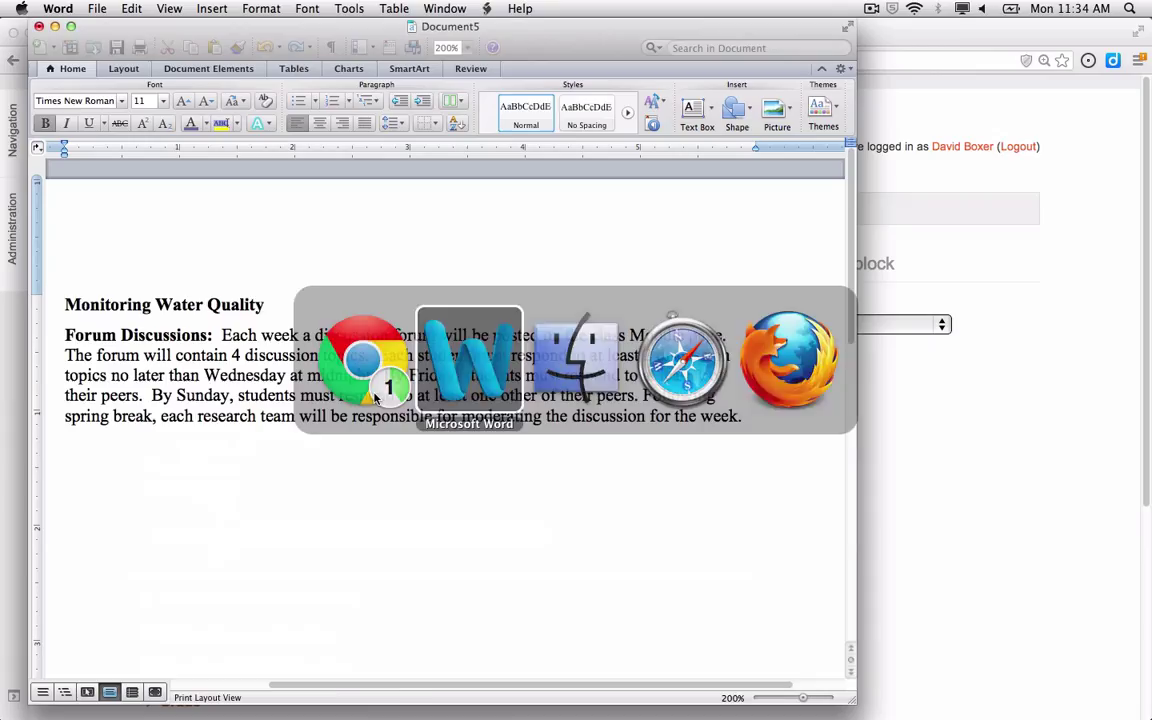
pyautogui.click(222, 335)
pyautogui.tripleClick(205, 332)
pyautogui.click(224, 336)
pyautogui.moveTo(224, 336); pyautogui.dragTo(742, 416)
pyautogui.press('super+c')
pyautogui.click(963, 436)
pyautogui.click(446, 412)
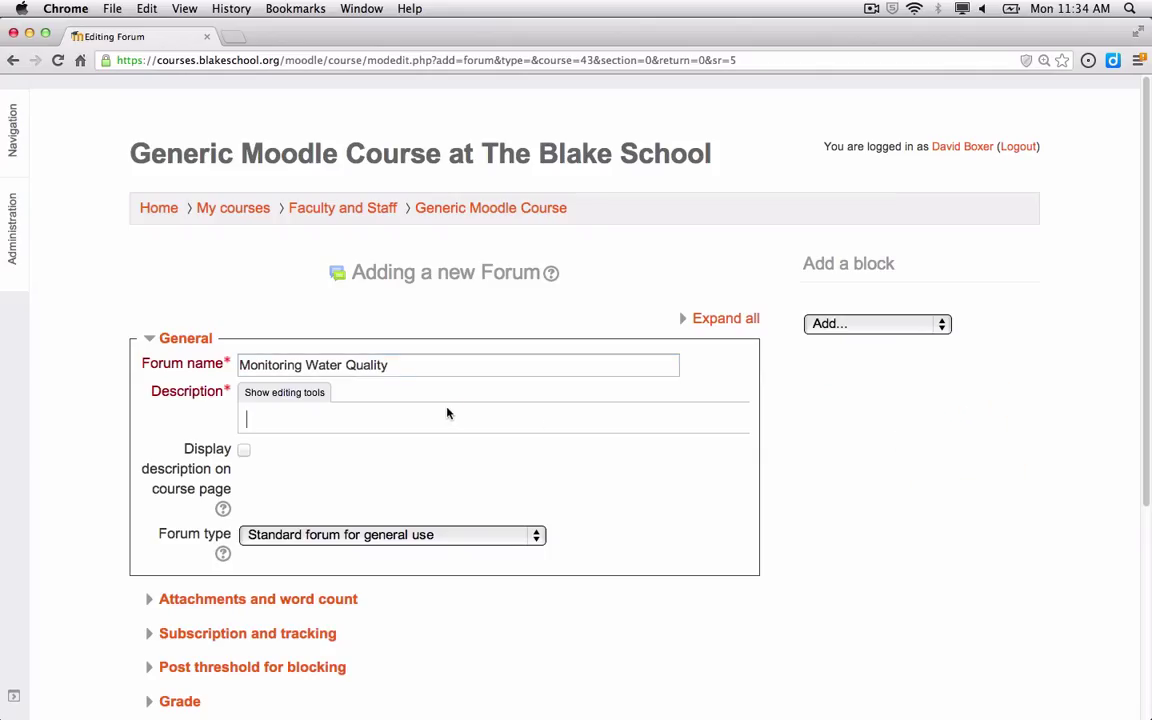
pyautogui.press('super+v')
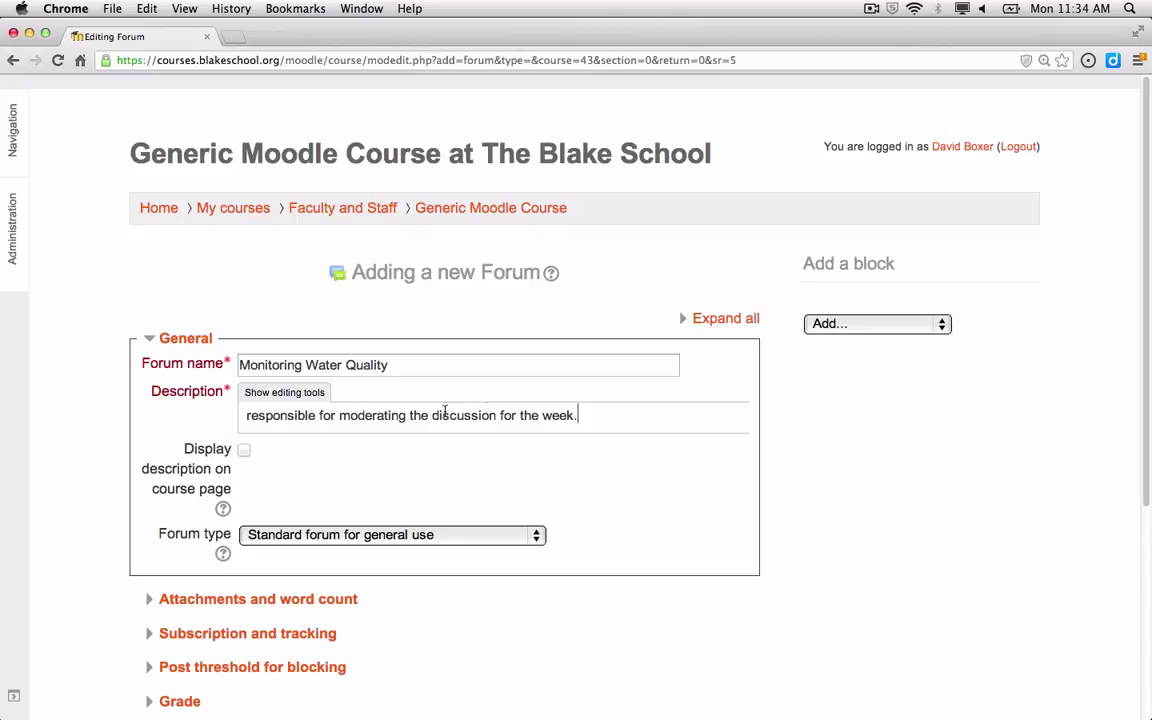
# Set the forum's maximum attachment size to 2MB and the maximum number of attachments to 5
pyautogui.scroll(-2, 561, 497)
pyautogui.scroll(-4, 561, 497)
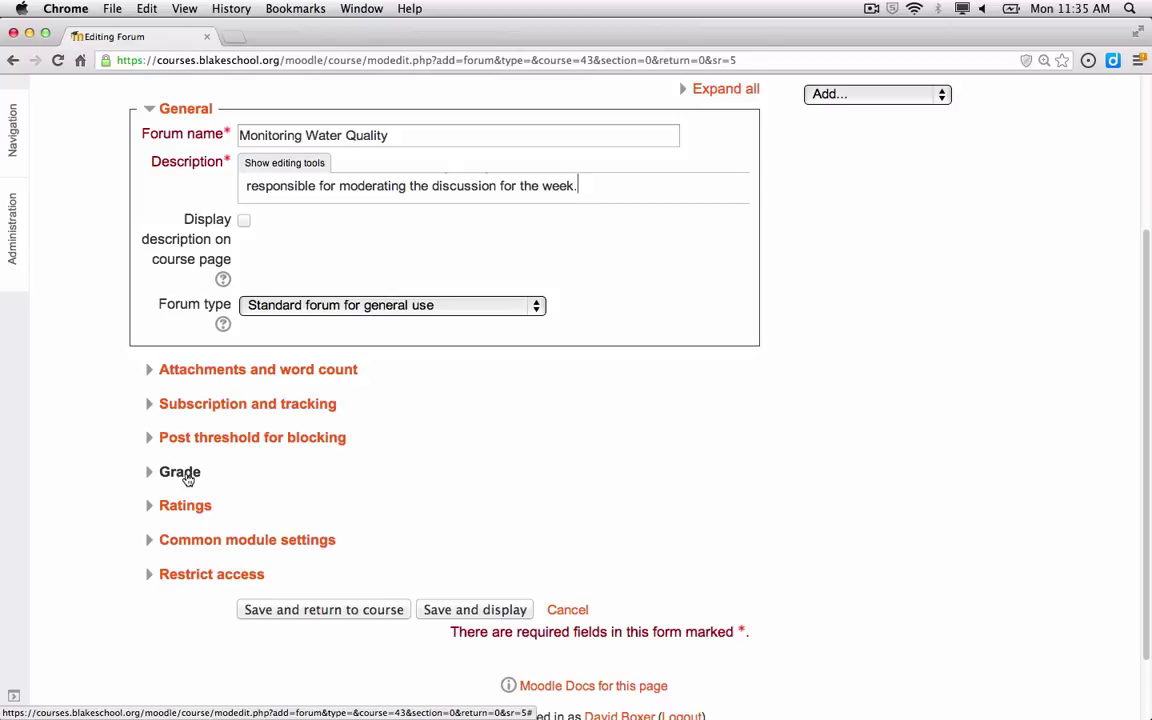
pyautogui.click(248, 371)
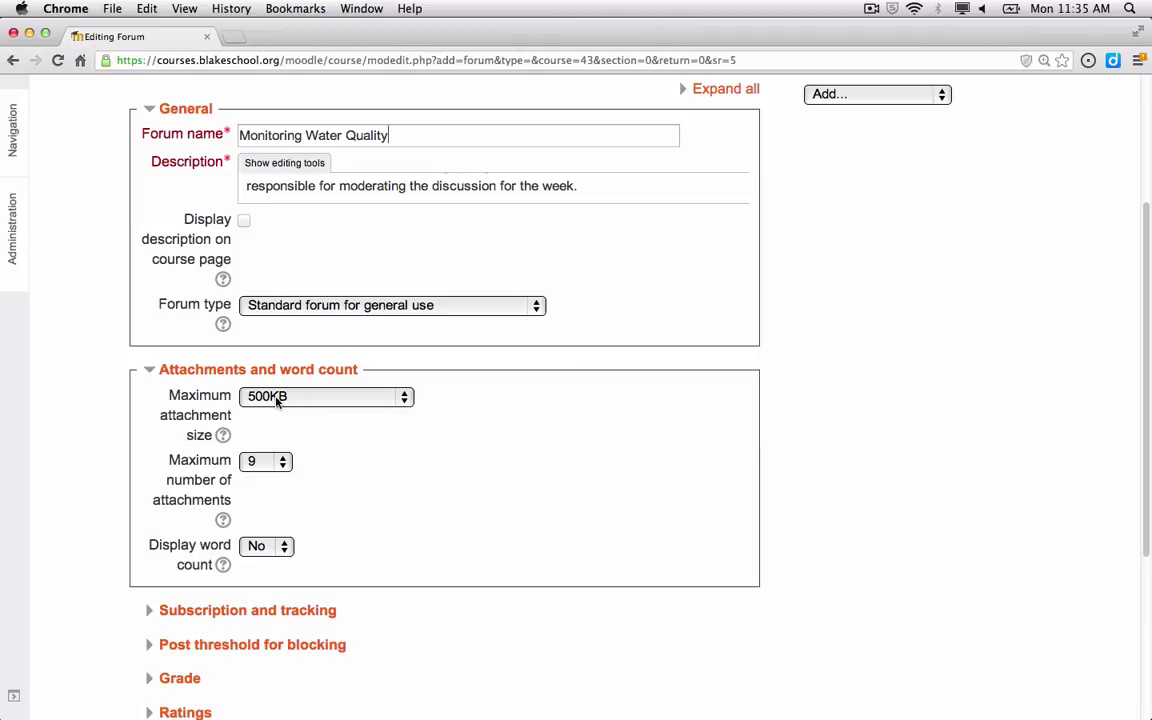
pyautogui.click(278, 401)
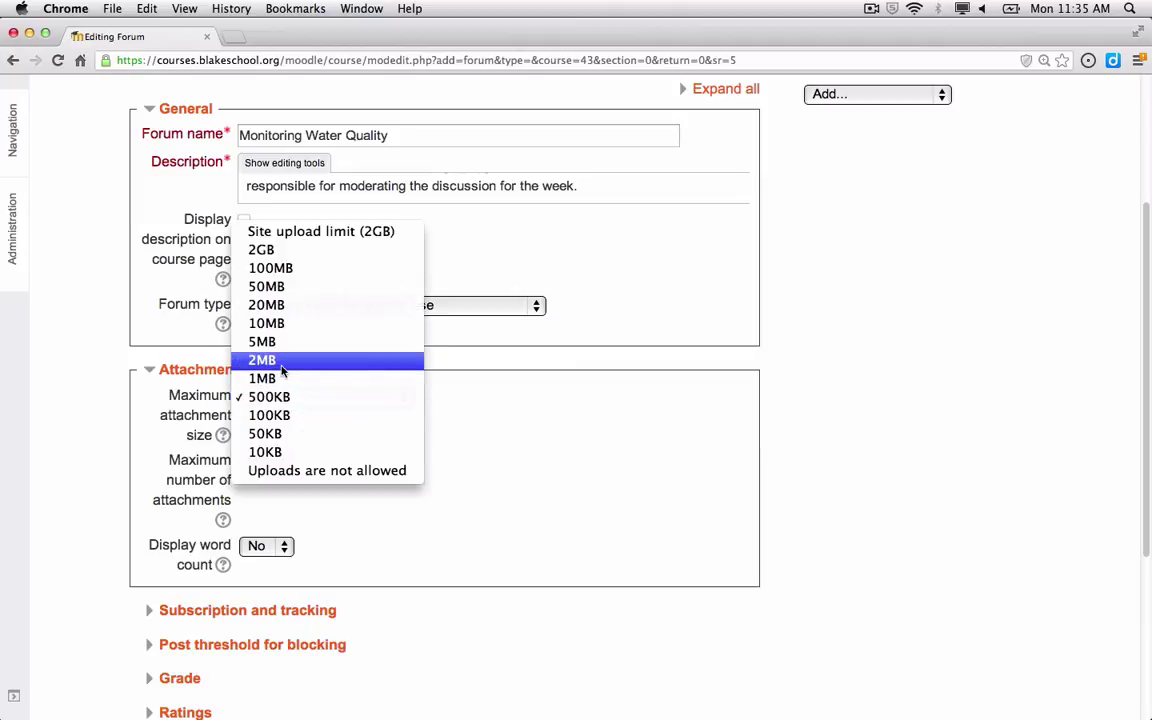
pyautogui.click(282, 362)
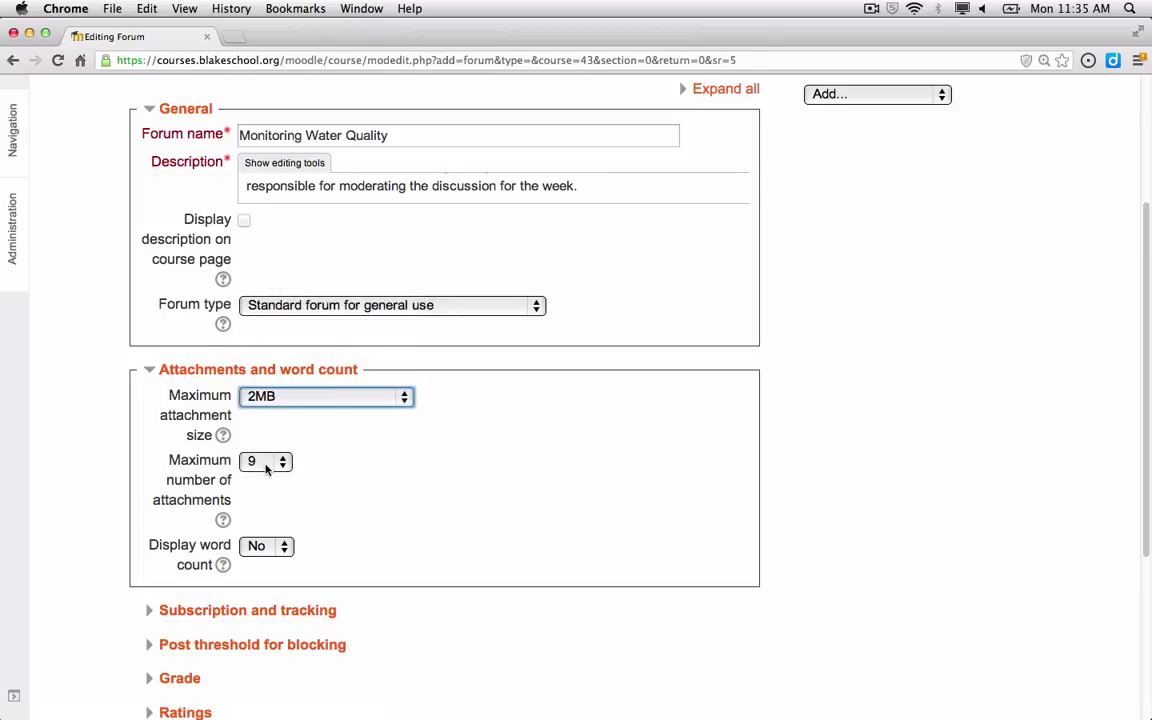
pyautogui.click(266, 465)
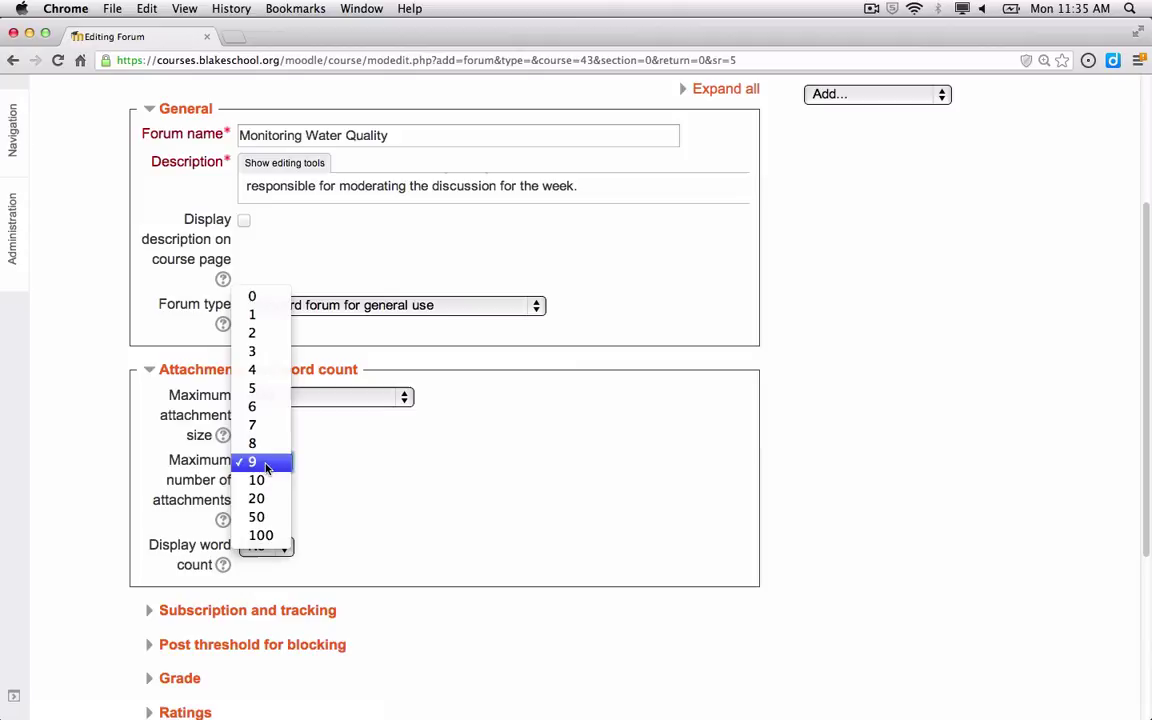
pyautogui.click(269, 396)
# Expand the Subscription and tracking settings and review the subscription mode options and their help text
pyautogui.scroll(-3, 316, 504)
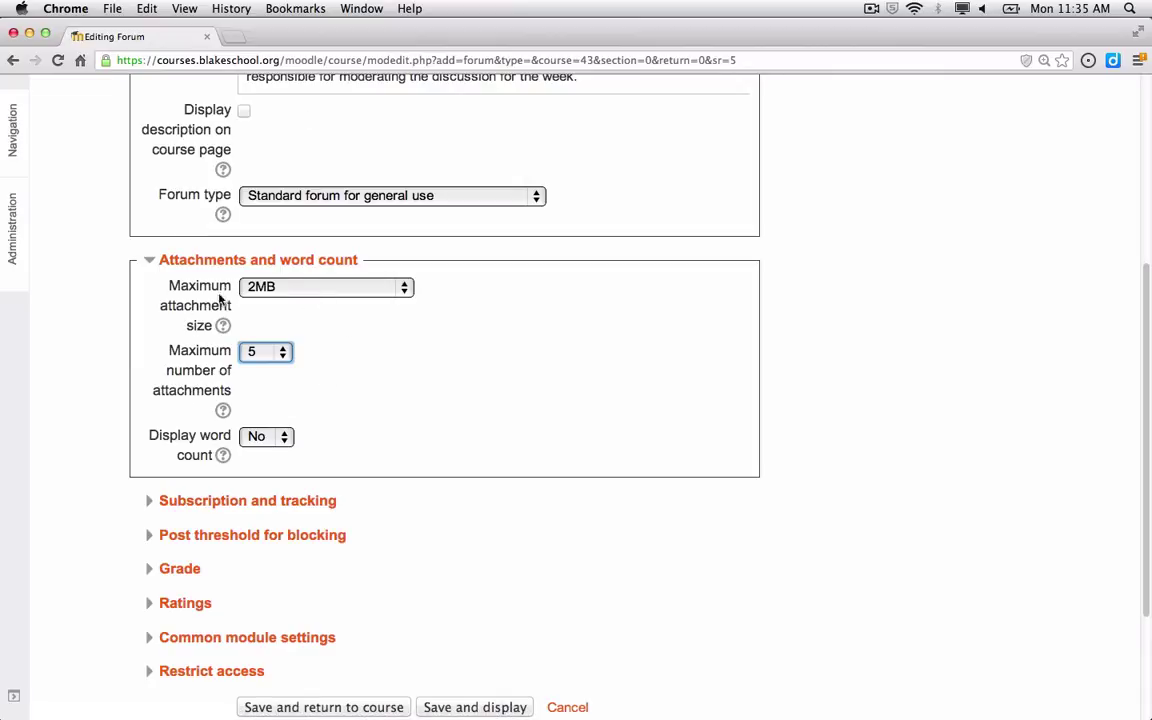
pyautogui.scroll(-2, 213, 337)
pyautogui.scroll(-1, 213, 337)
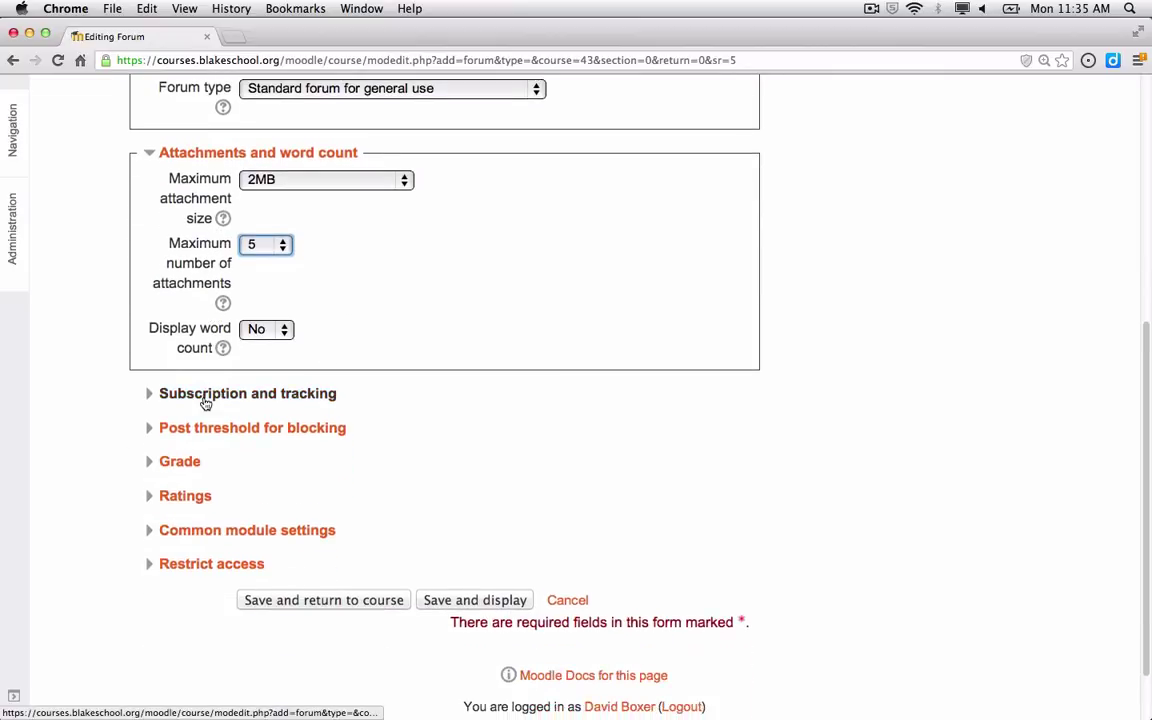
pyautogui.click(205, 398)
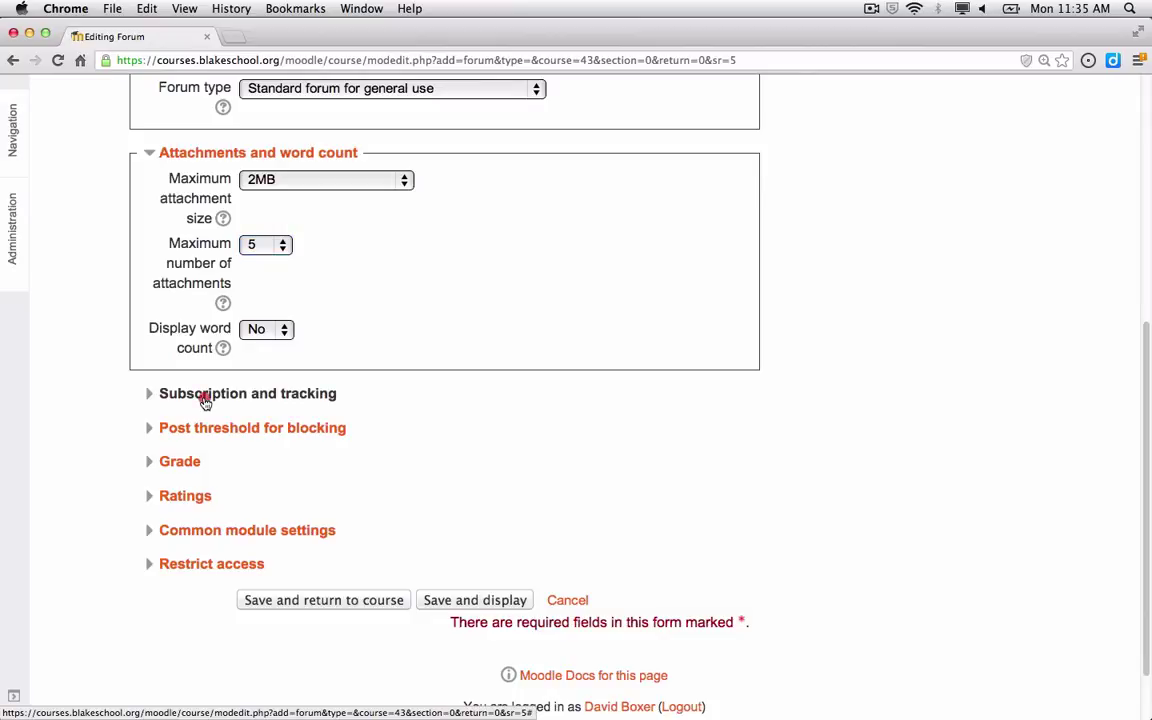
pyautogui.scroll(-2, 252, 405)
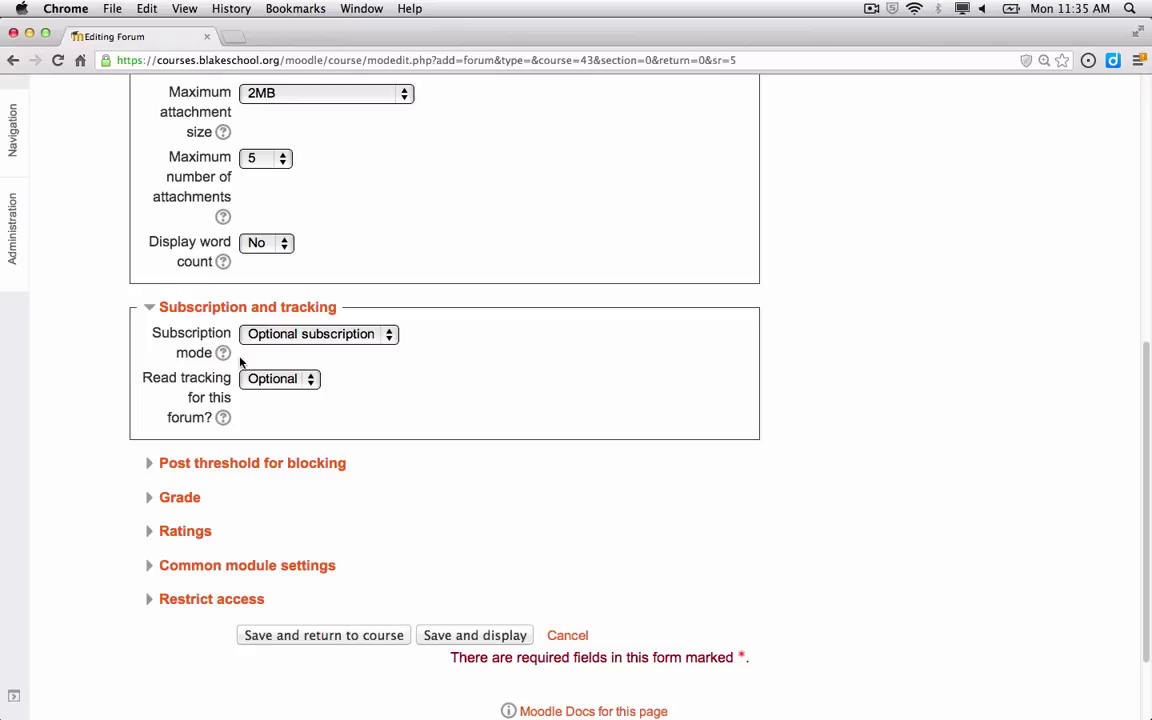
pyautogui.click(305, 334)
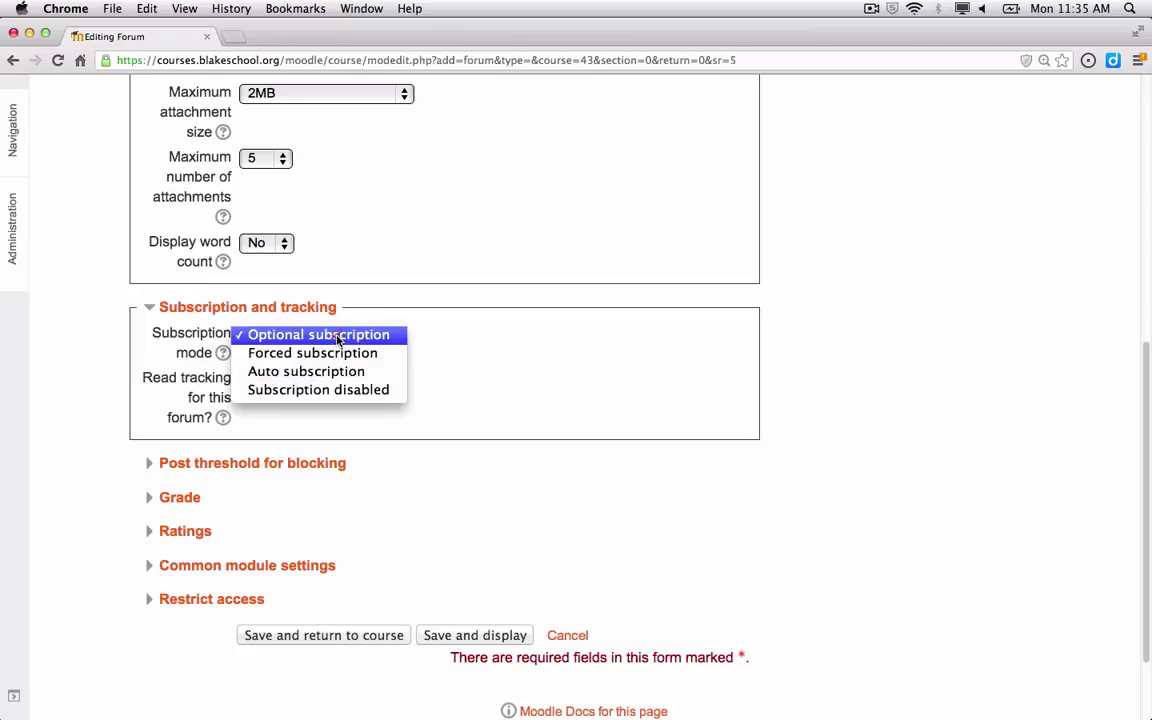
pyautogui.click(421, 351)
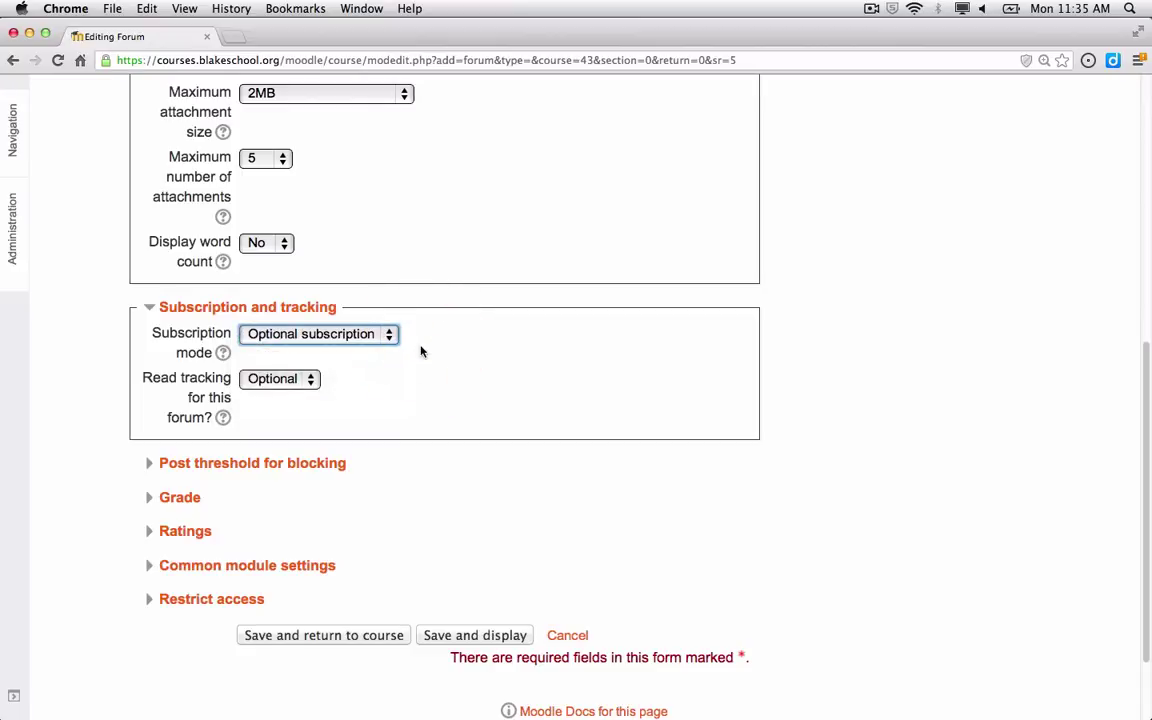
pyautogui.scroll(-1, 421, 355)
pyautogui.scroll(-1, 421, 356)
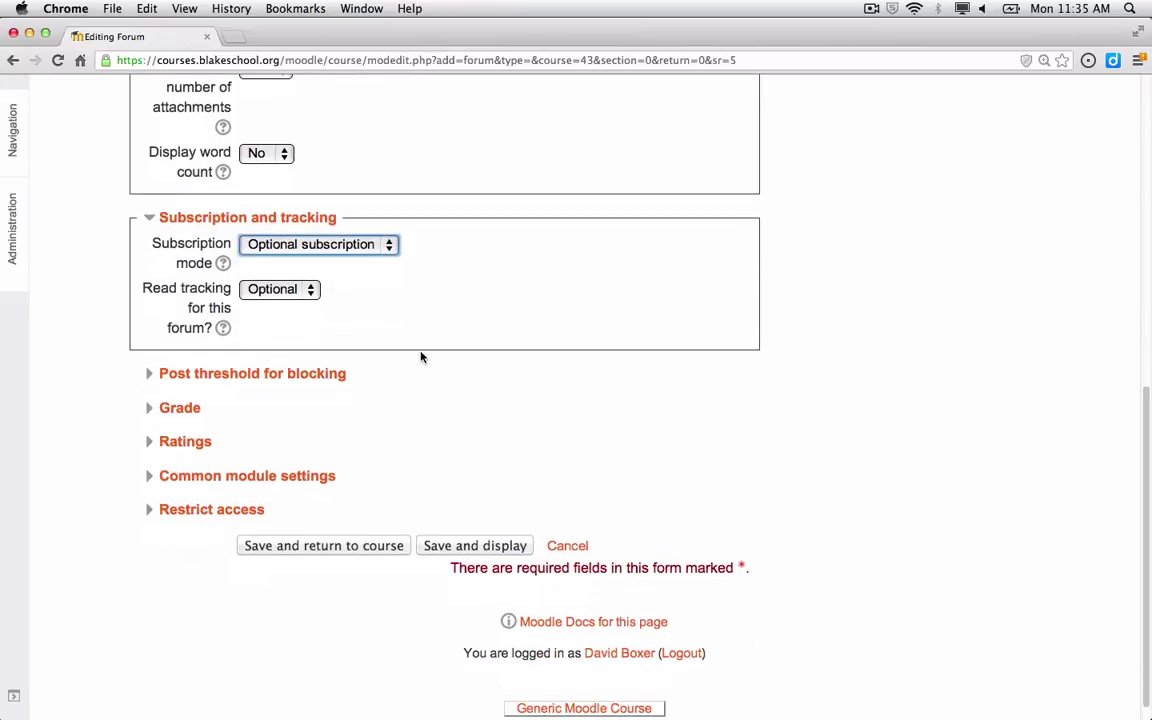
pyautogui.click(224, 265)
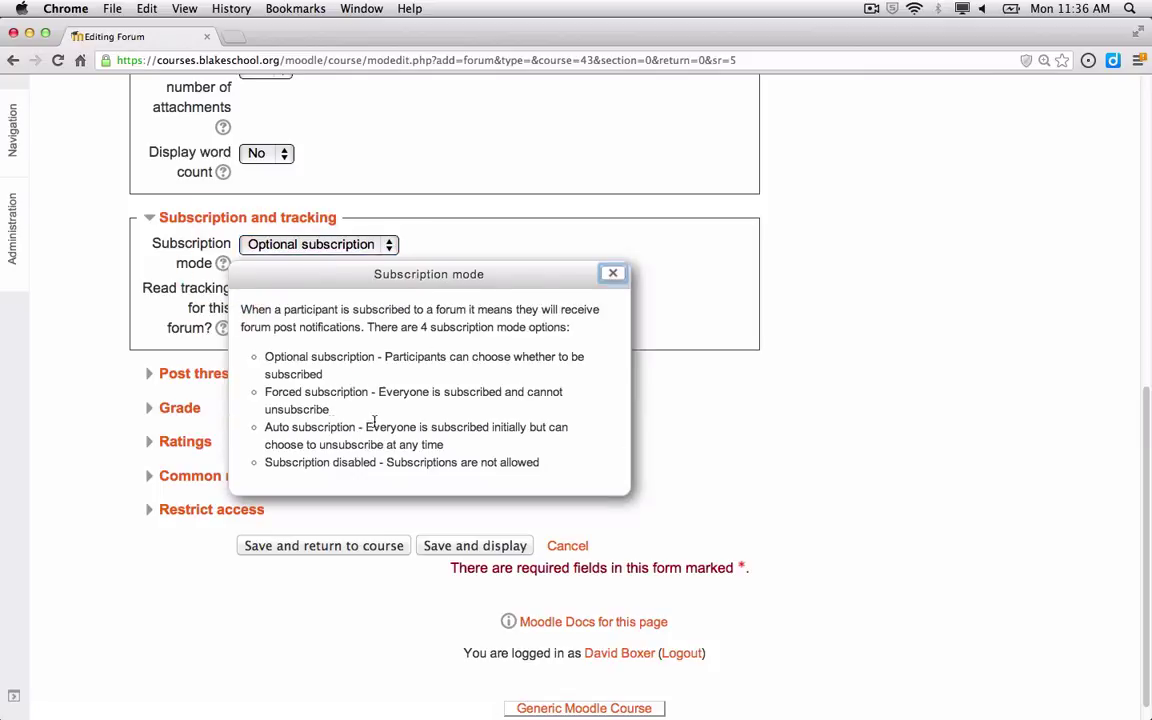
pyautogui.click(611, 273)
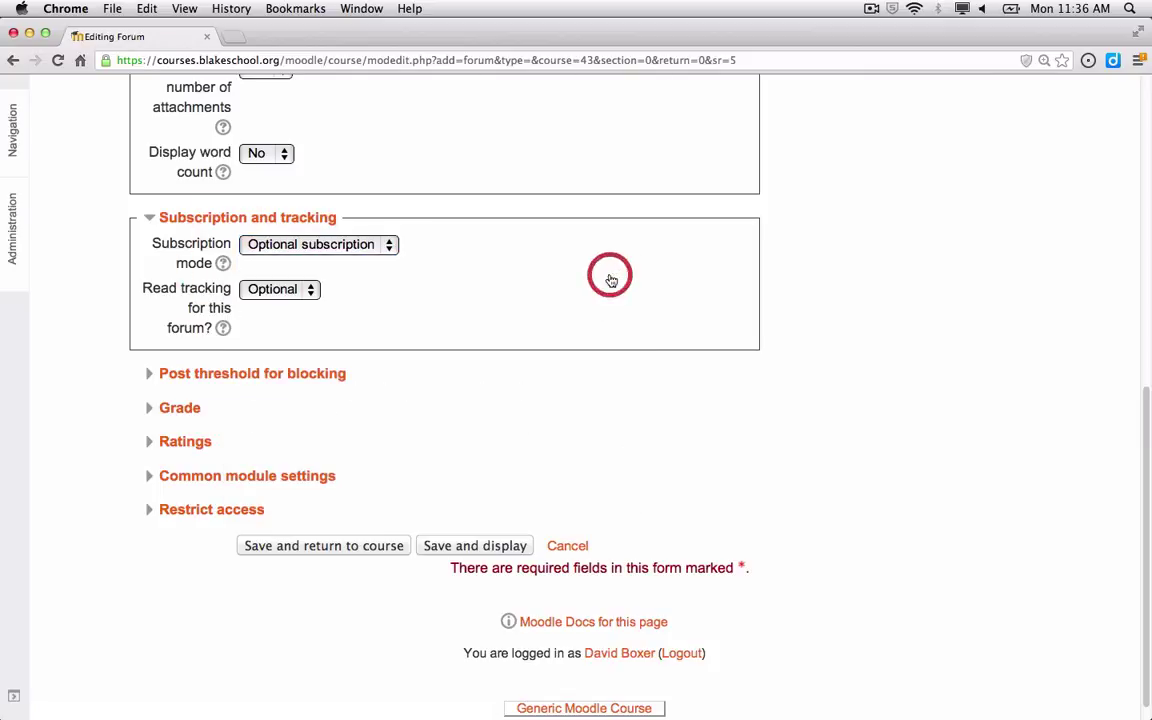
# Expand the Post threshold for blocking settings and review the available time periods for blocking, keeping Don't block
pyautogui.click(309, 373)
pyautogui.scroll(-1, 395, 401)
pyautogui.scroll(-1, 395, 401)
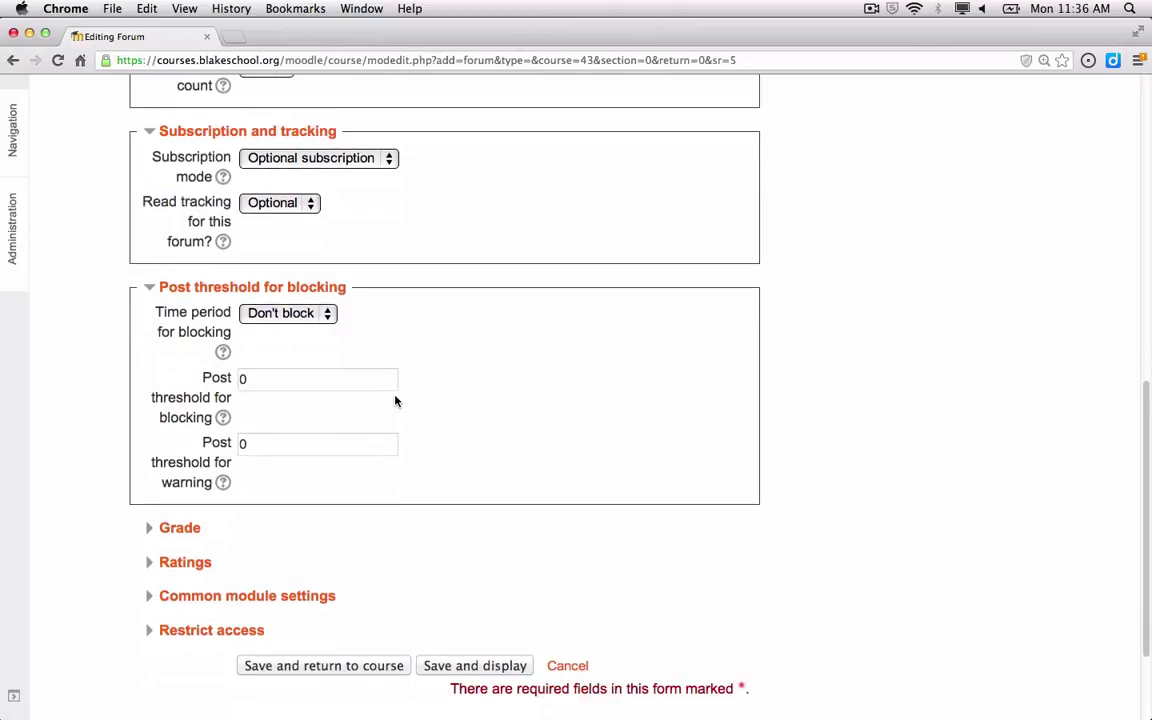
pyautogui.click(300, 313)
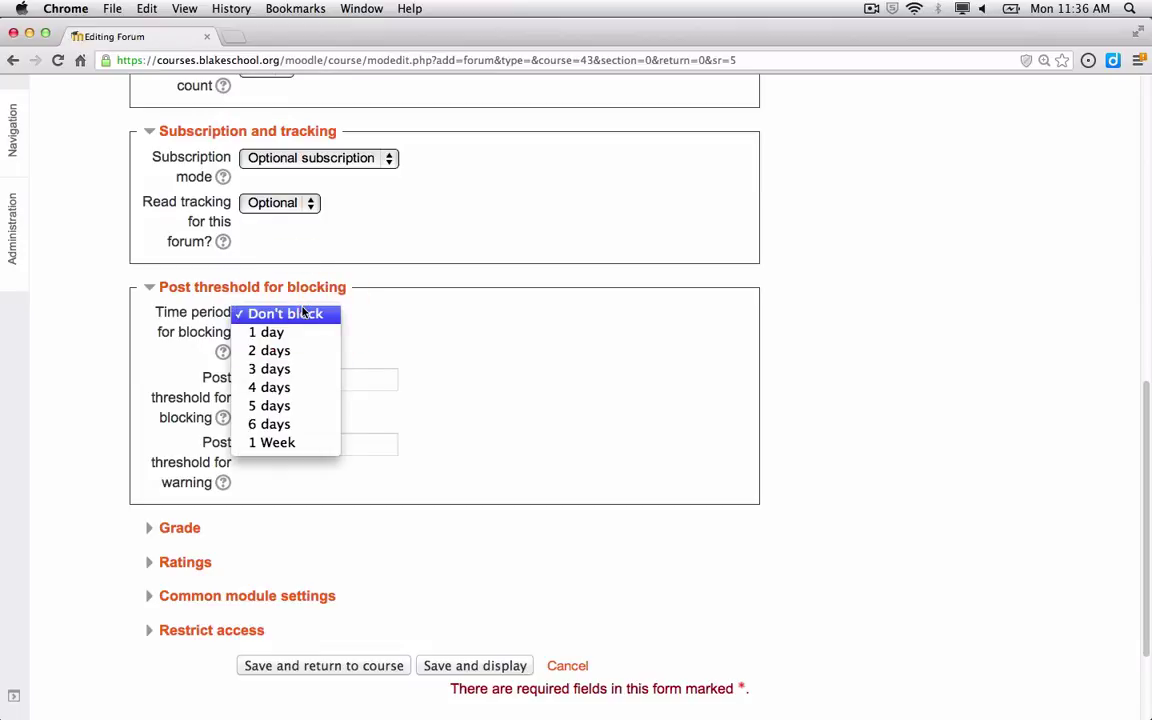
pyautogui.click(376, 308)
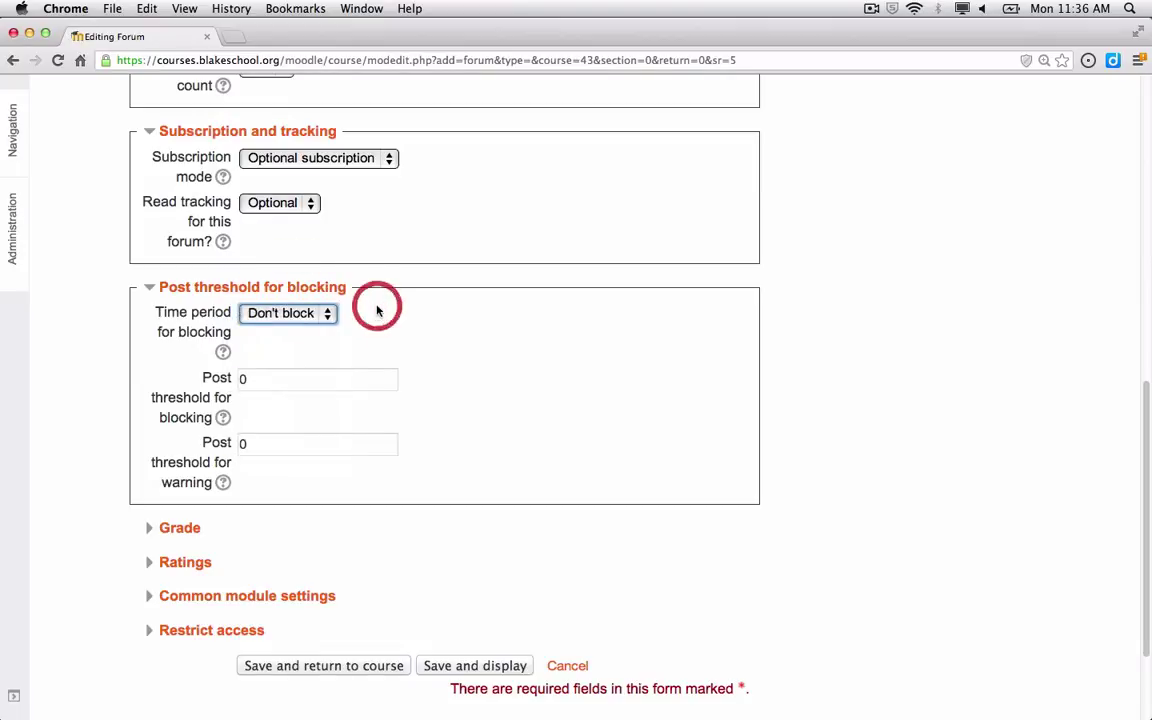
pyautogui.click(313, 322)
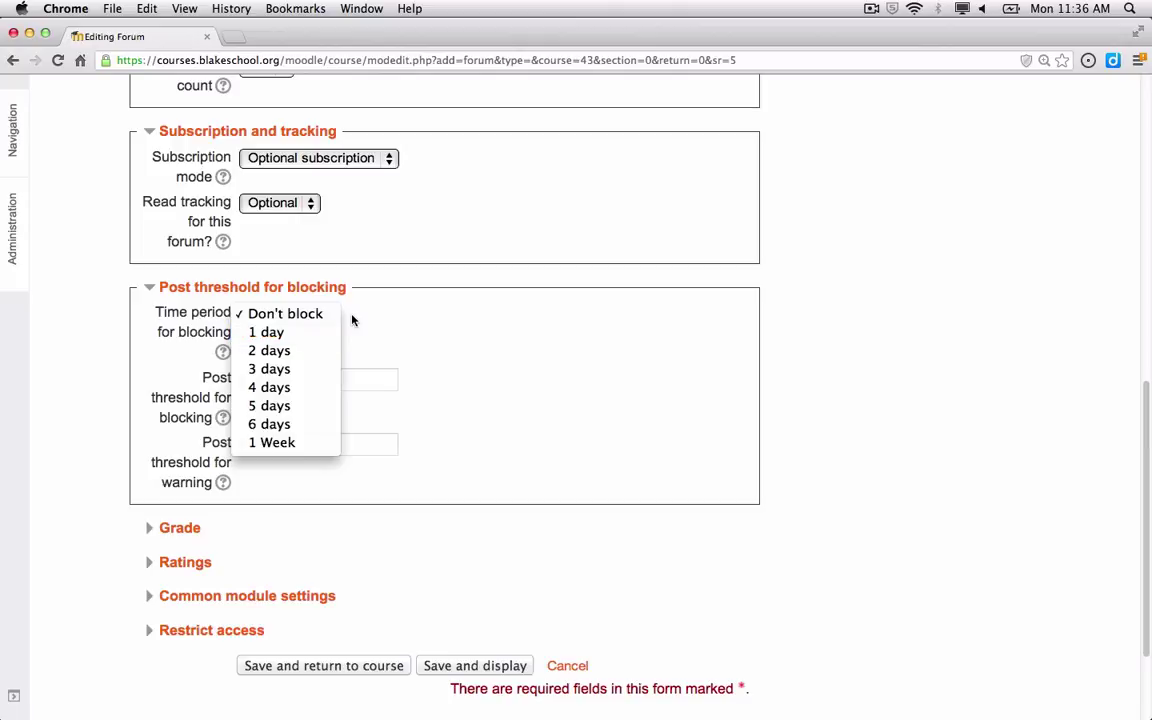
pyautogui.click(352, 317)
pyautogui.scroll(-3, 352, 318)
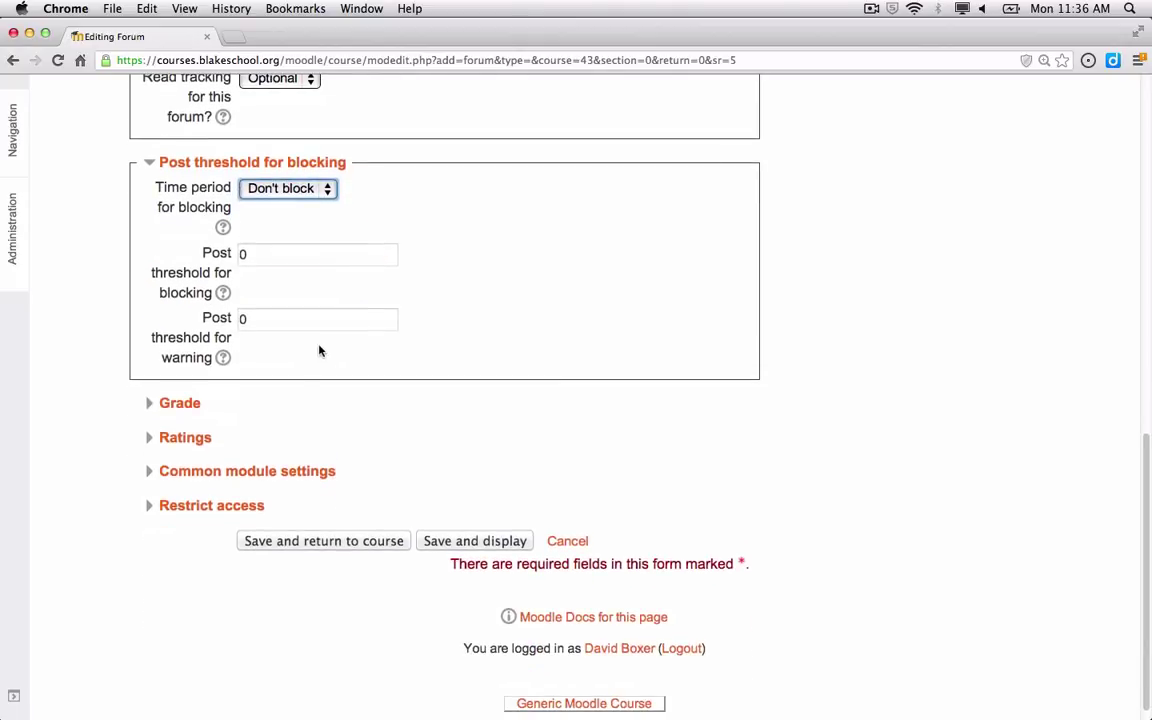
# Expand the forum's Grade and Ratings settings and review the grade category, aggregate type, scale and date range options
pyautogui.click(200, 402)
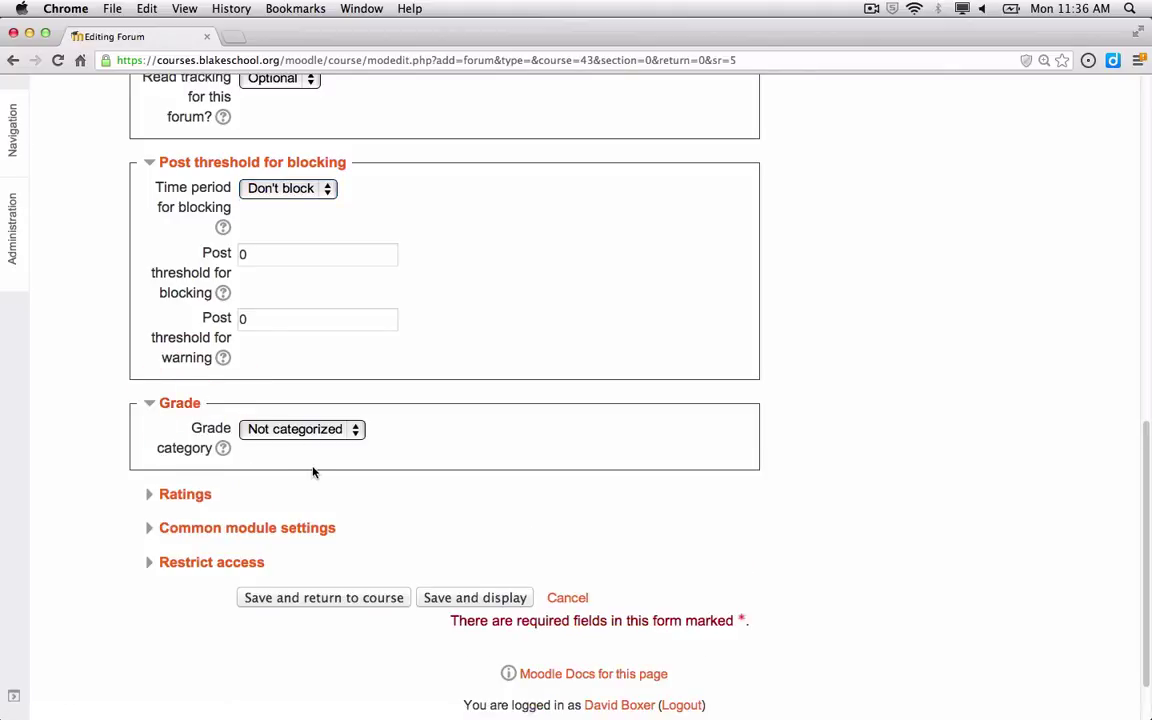
pyautogui.scroll(-2, 313, 472)
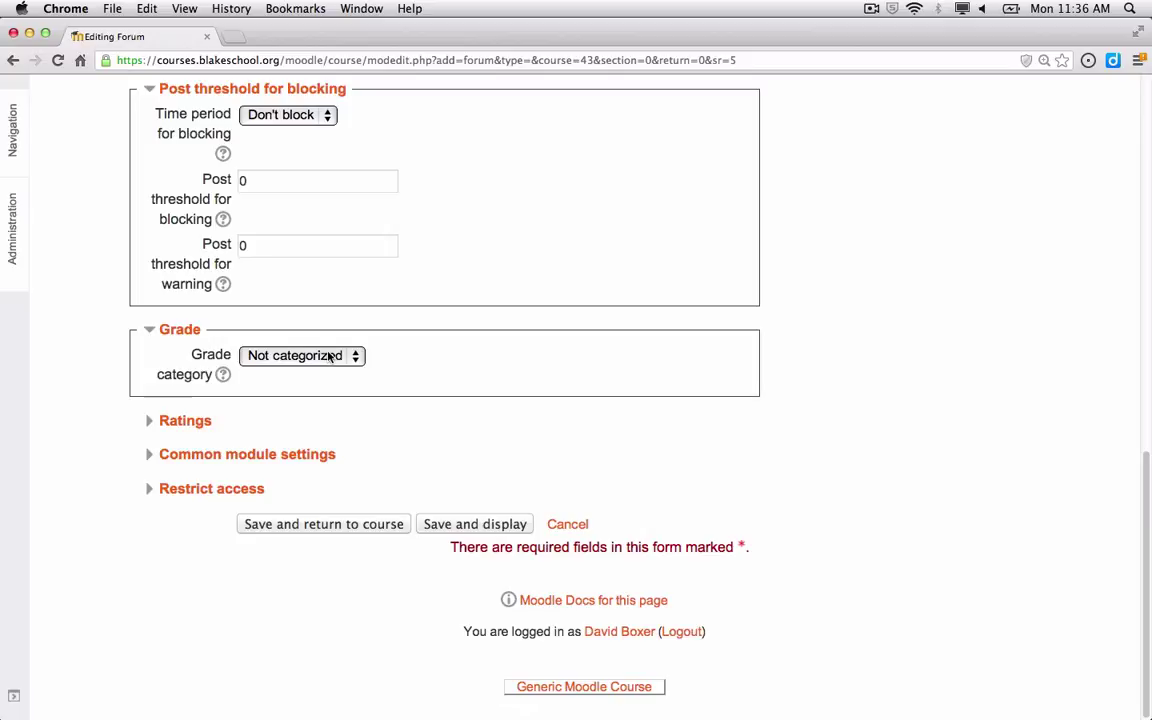
pyautogui.click(200, 422)
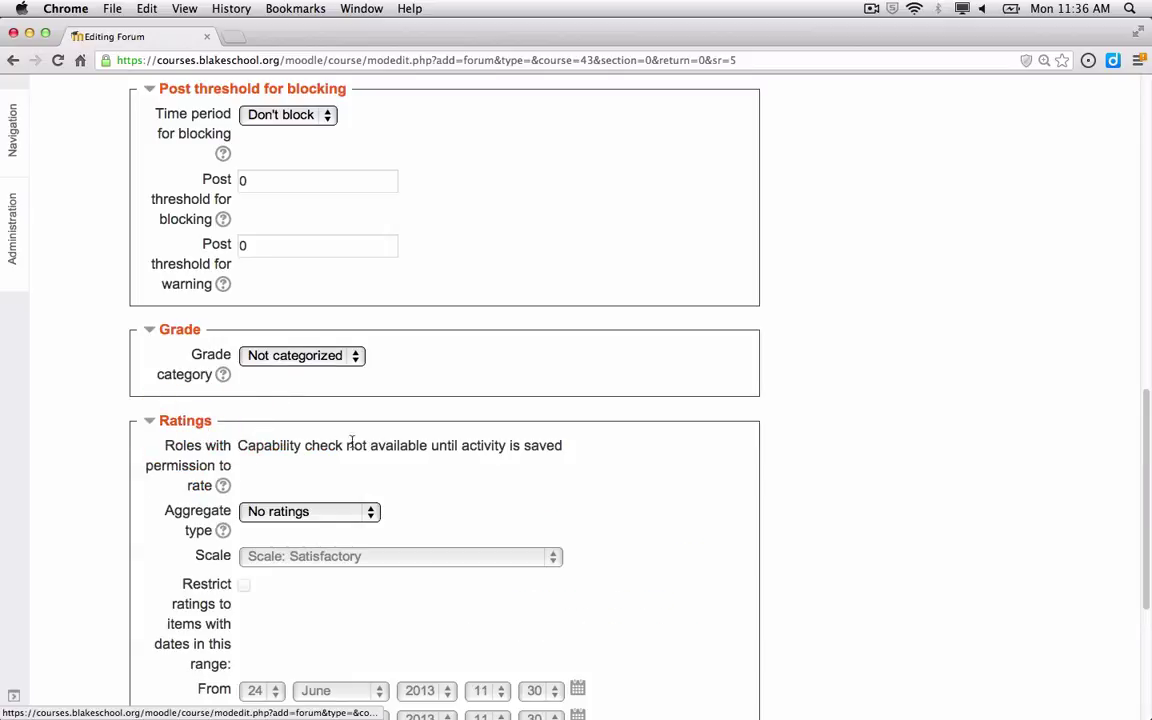
pyautogui.scroll(-5, 352, 443)
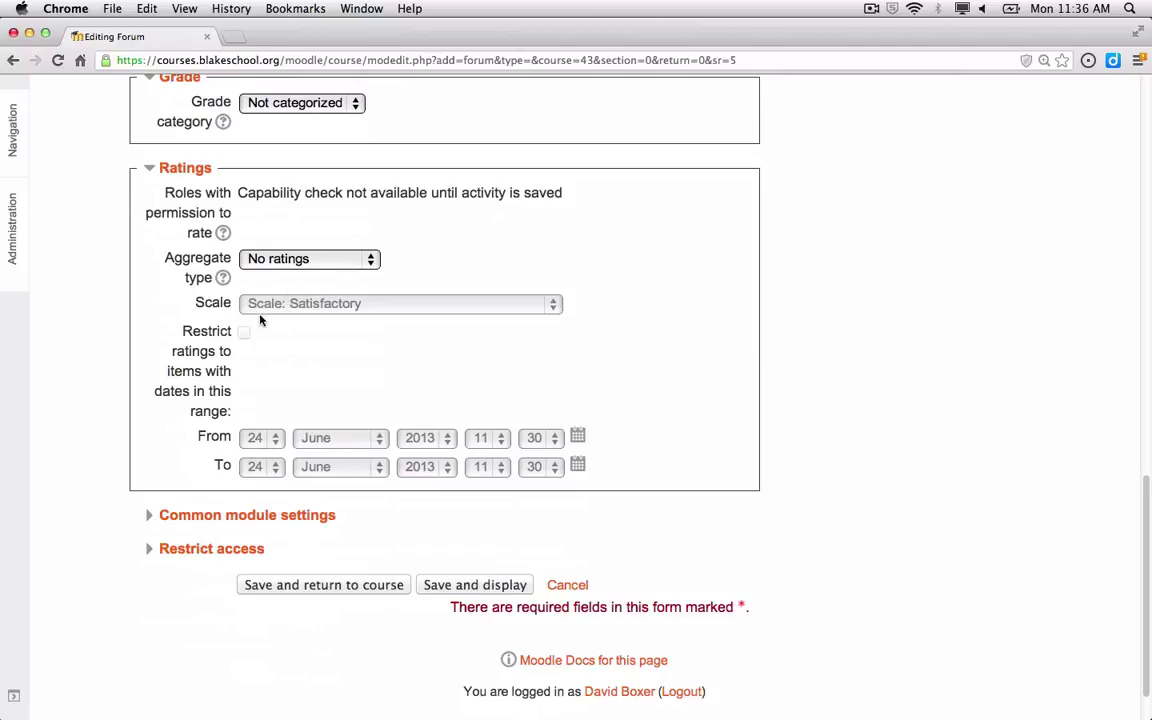
pyautogui.scroll(-2, 275, 424)
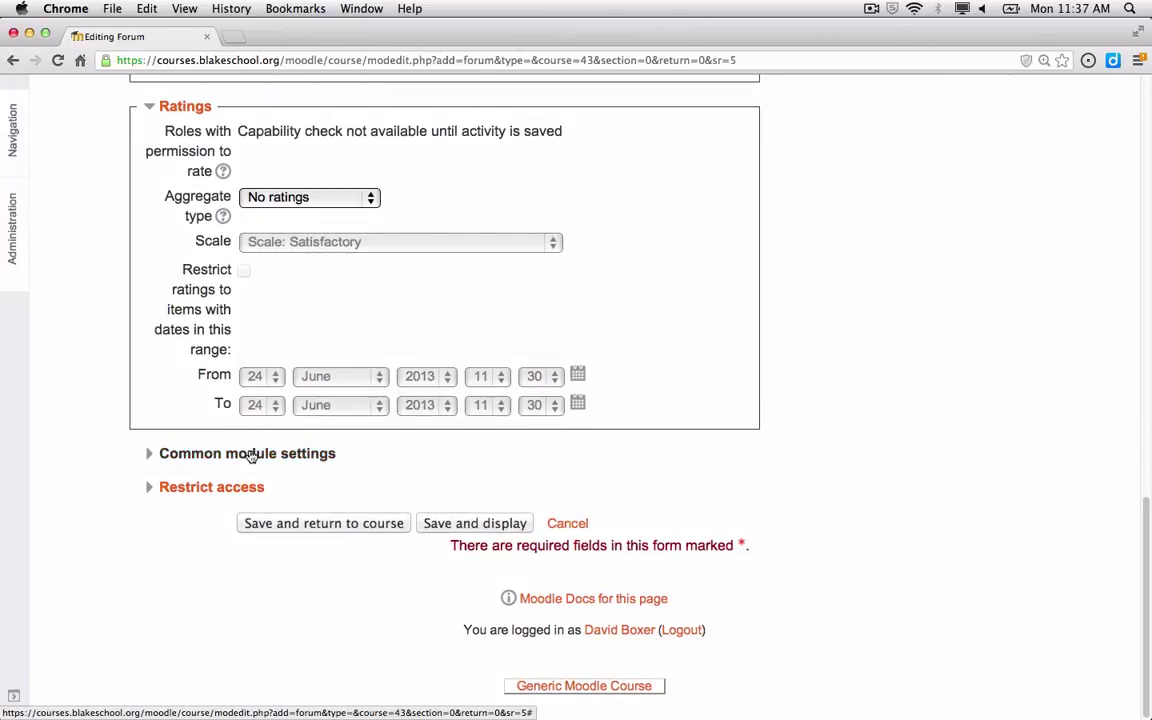
# Expand the Common module settings and review the Grouping and Group mode options, keeping No groups
pyautogui.click(251, 455)
pyautogui.scroll(-3, 251, 452)
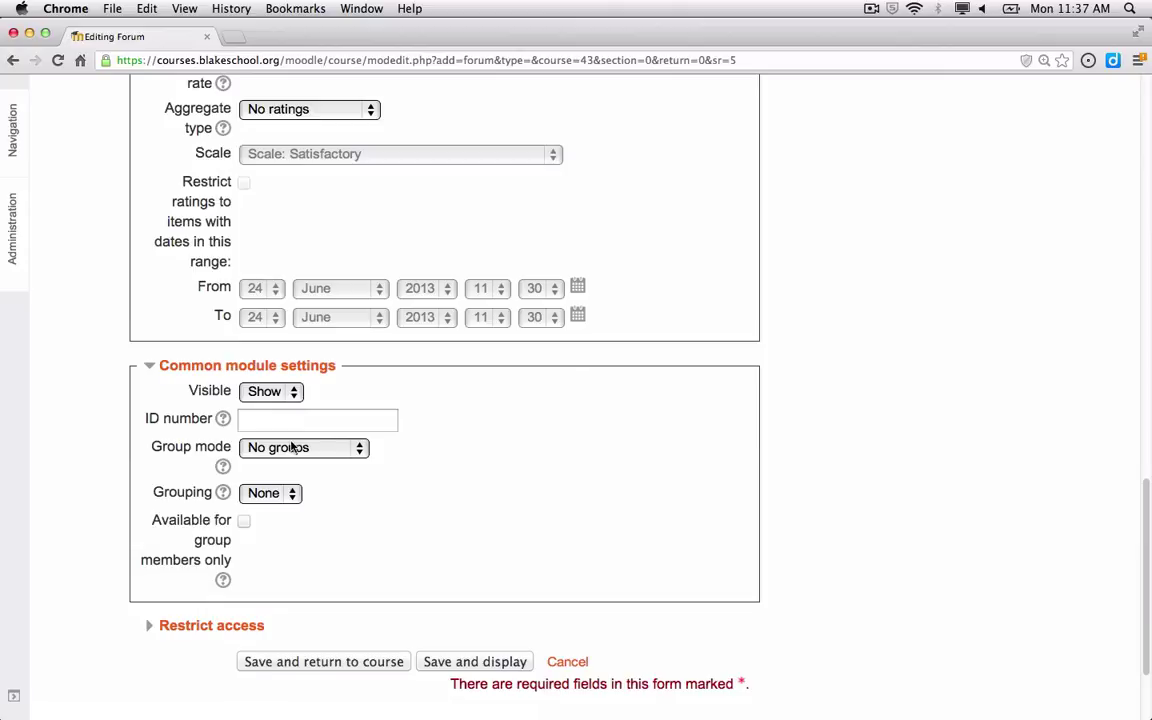
pyautogui.click(270, 493)
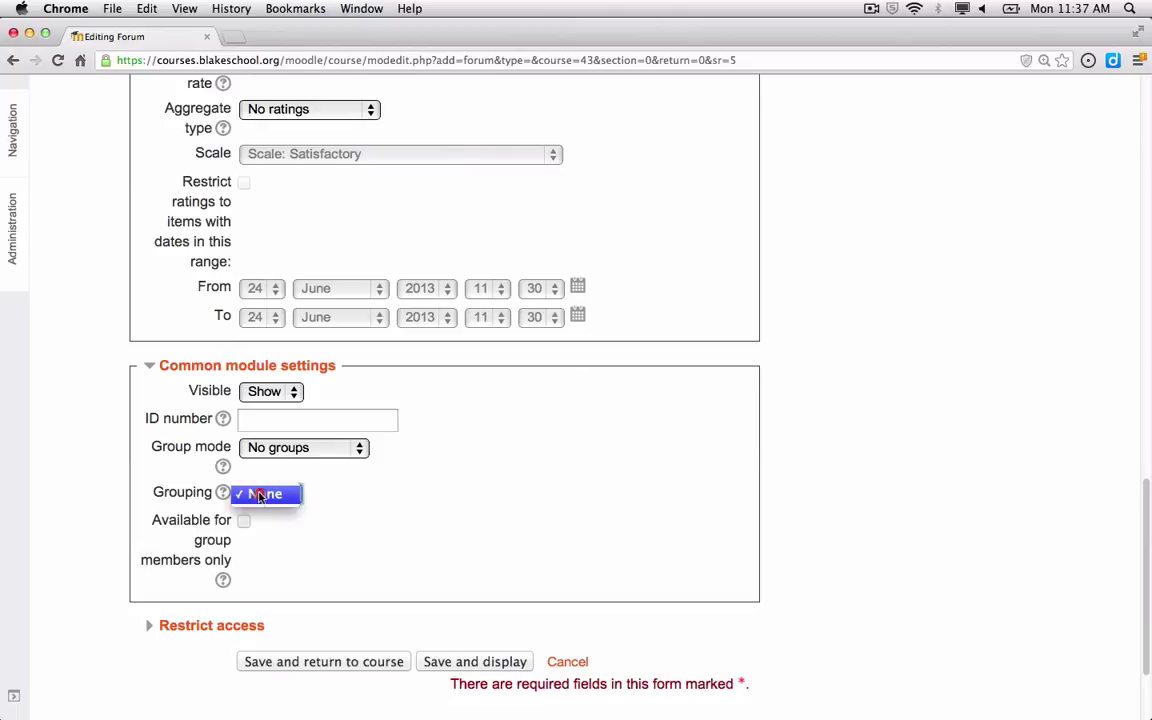
pyautogui.click(297, 454)
pyautogui.click(297, 454)
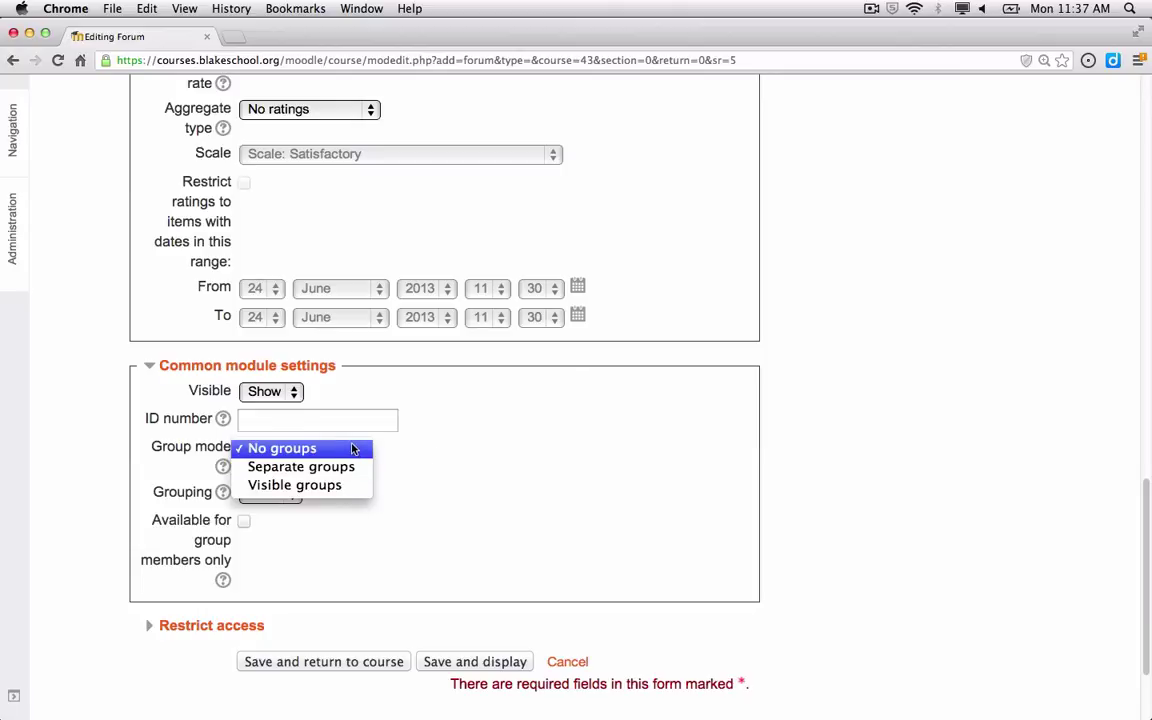
pyautogui.click(323, 451)
pyautogui.scroll(-3, 324, 453)
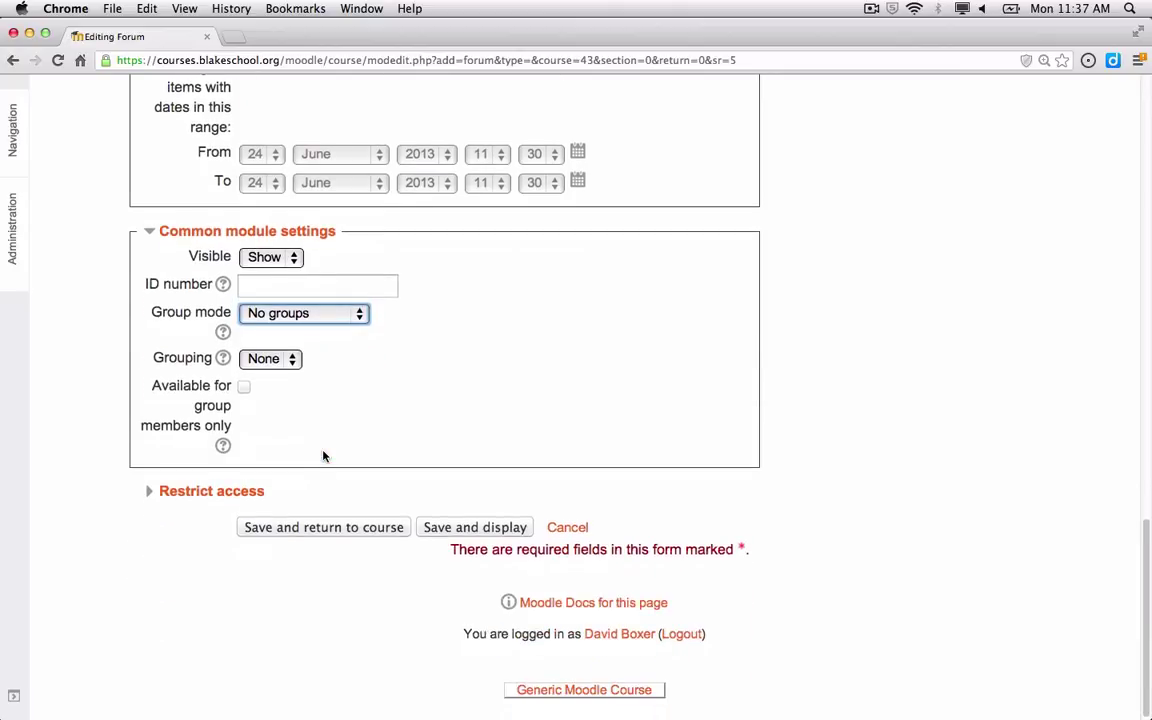
# Expand the Restrict access settings and review the access dates, grade condition and user field options
pyautogui.click(244, 492)
pyautogui.scroll(-5, 244, 496)
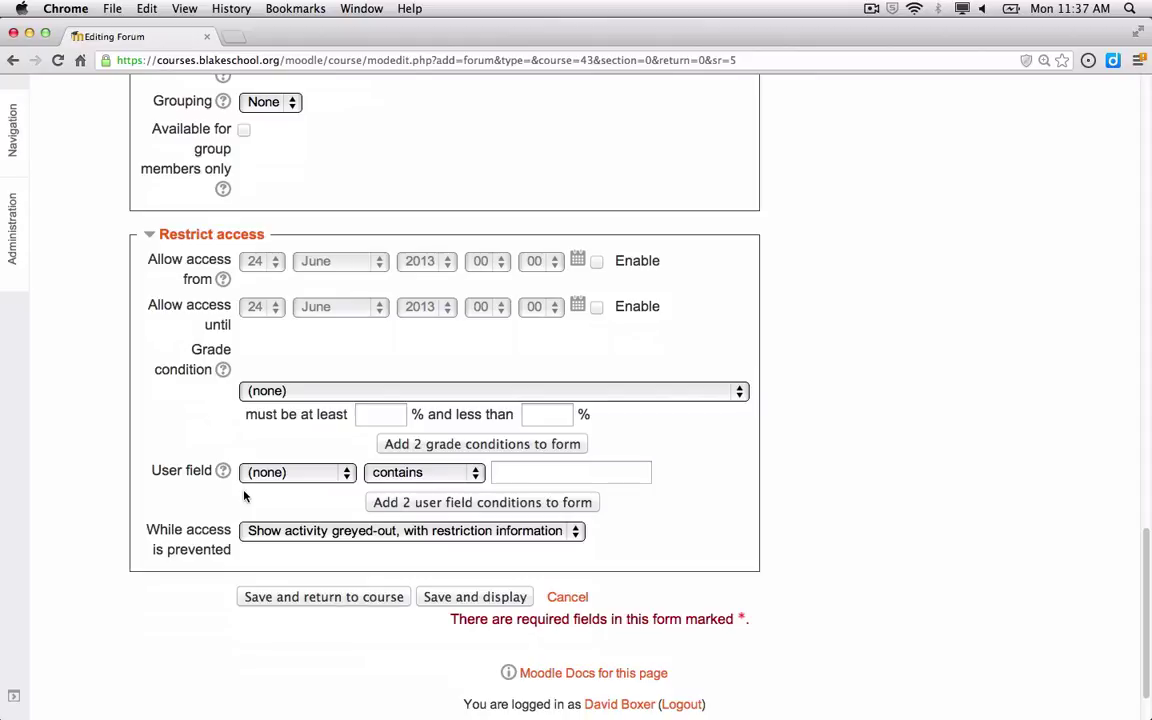
pyautogui.scroll(3, 244, 496)
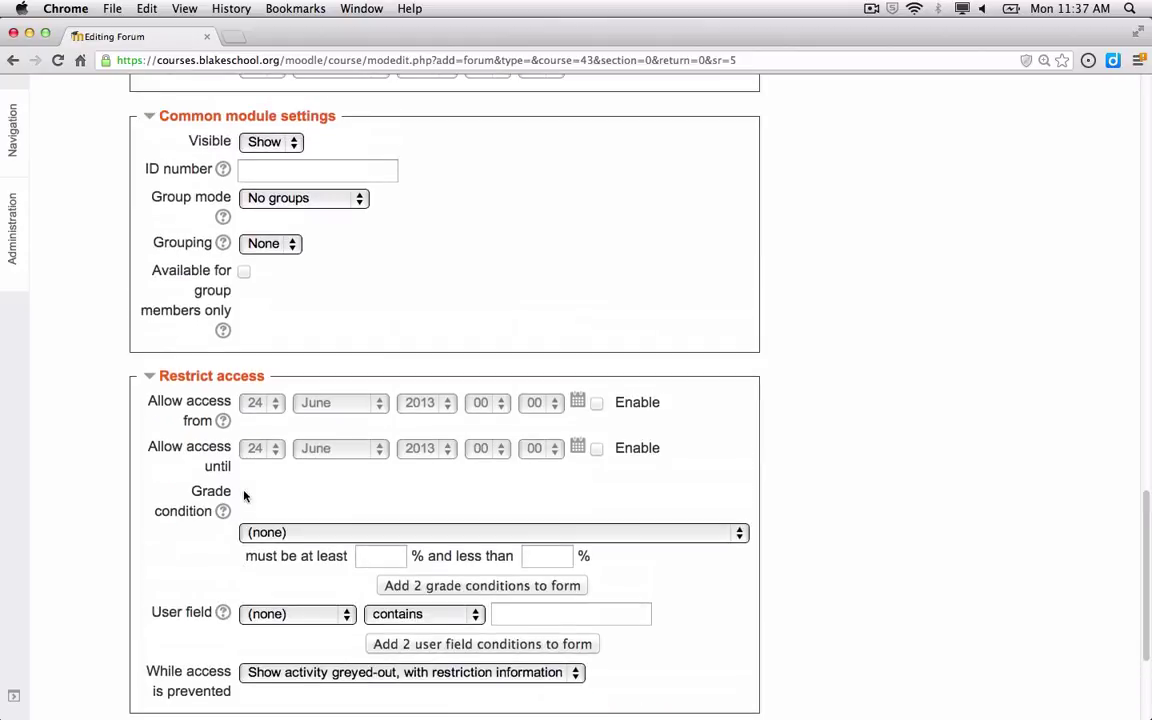
# Set the forum's Visible option to Hide in the Common module settings
pyautogui.scroll(3, 244, 496)
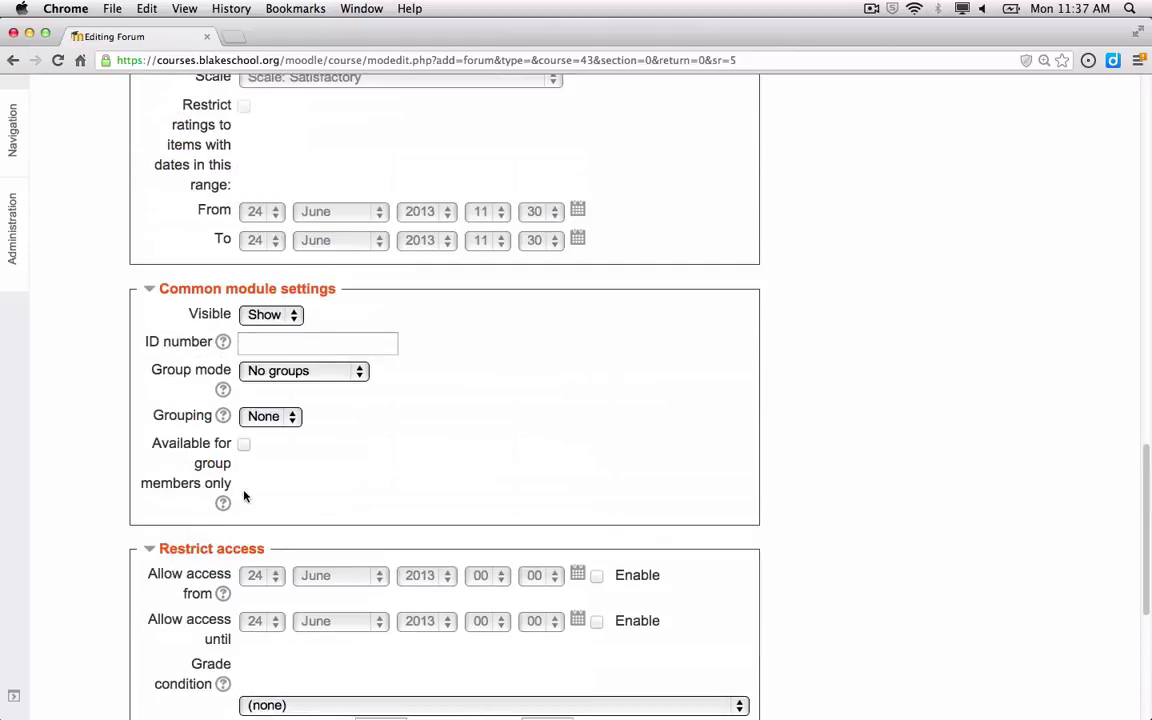
pyautogui.click(250, 314)
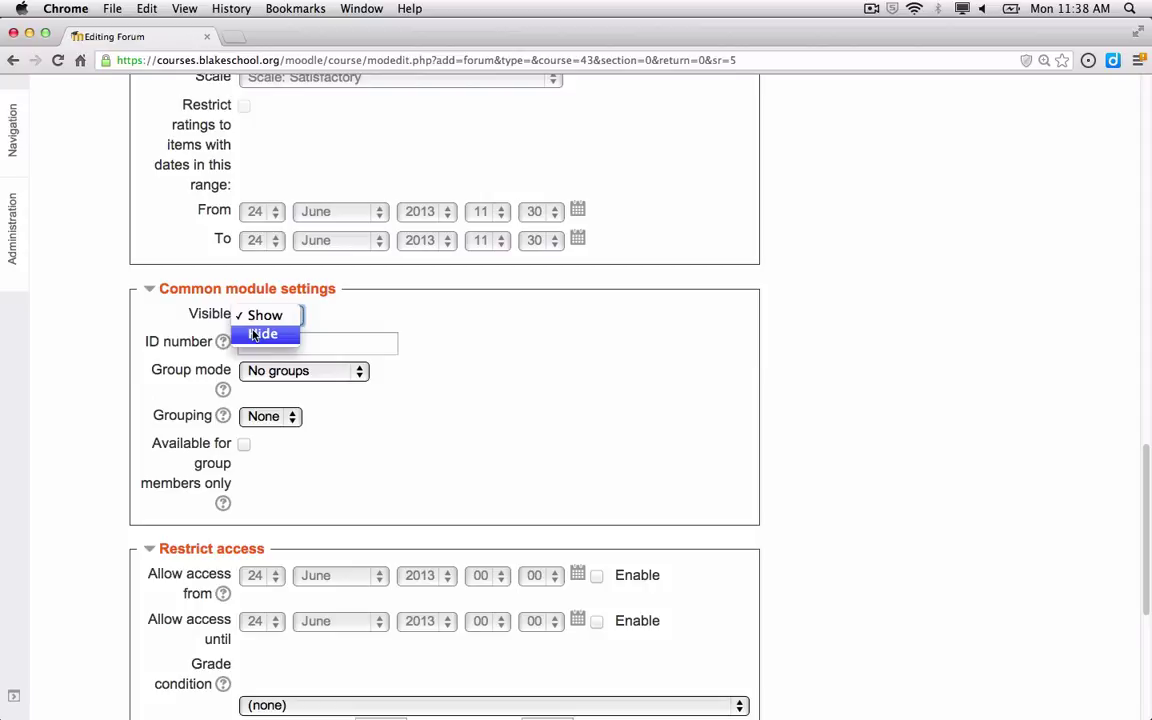
pyautogui.click(253, 335)
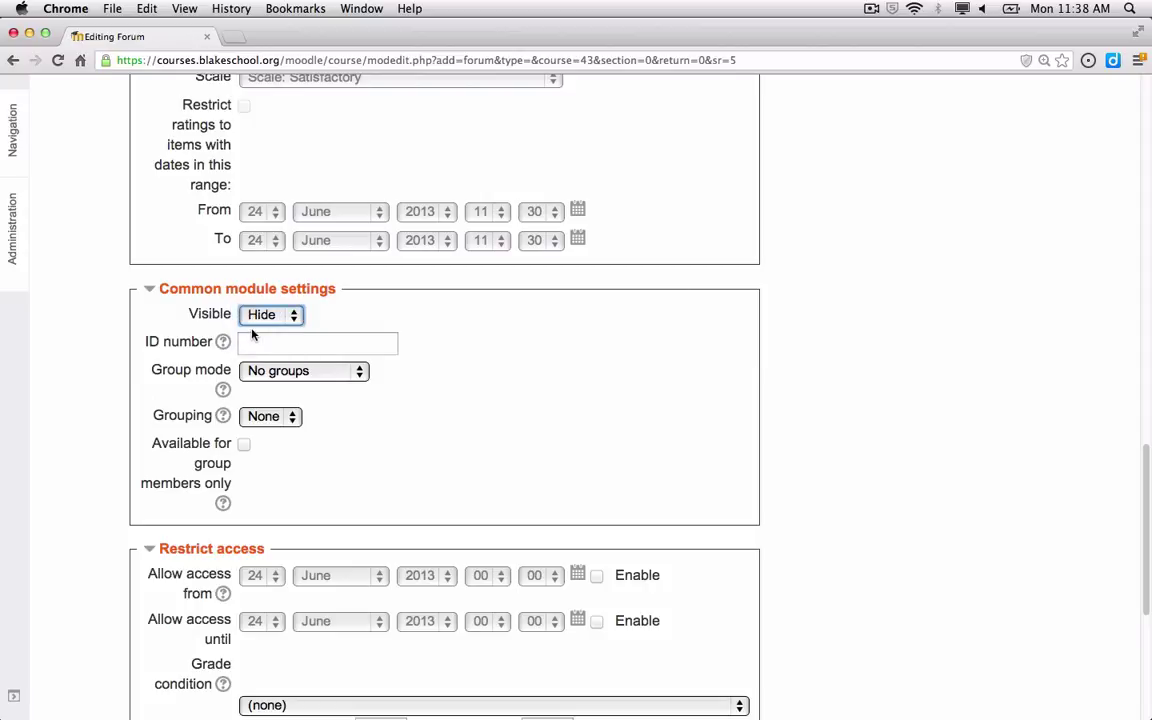
# Save the forum, return to the course and locate the "Monitoring Water Quality" entry on the course page
pyautogui.scroll(-5, 253, 335)
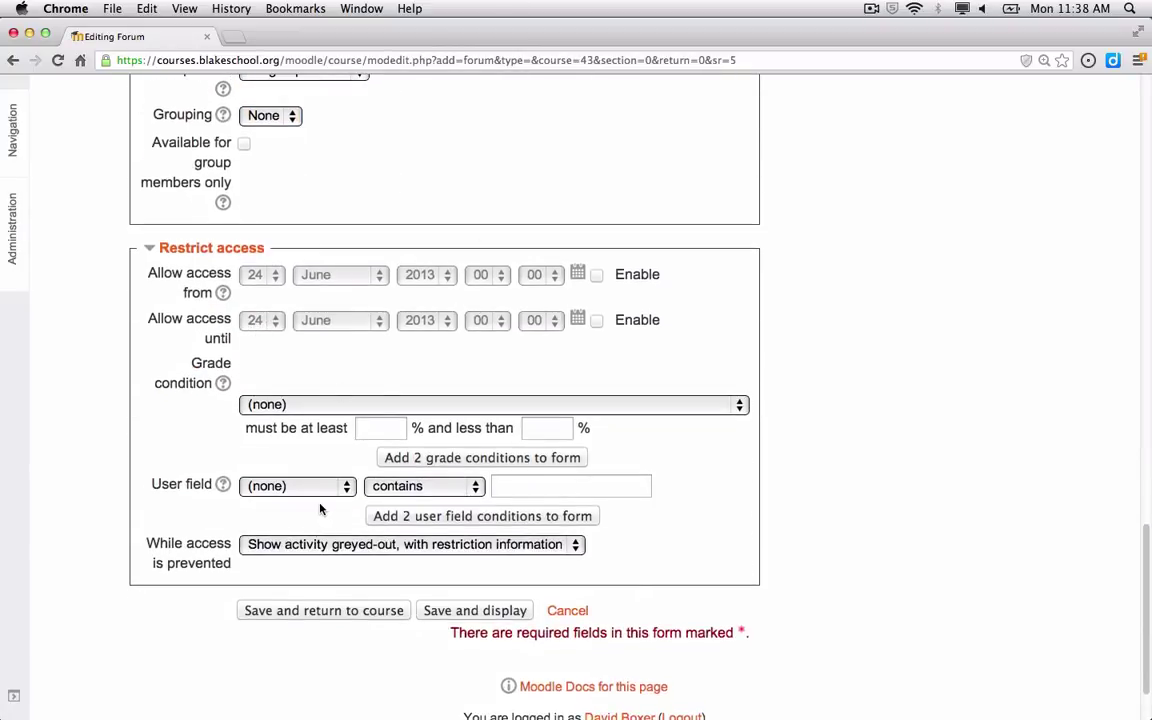
pyautogui.click(376, 611)
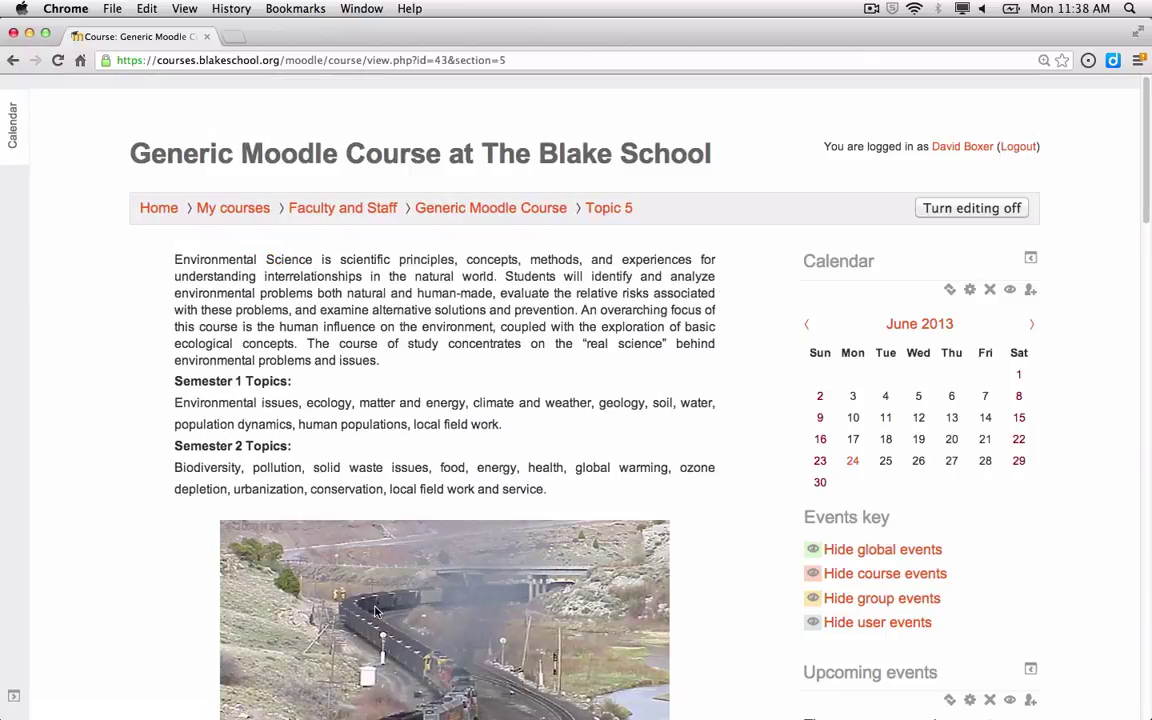
pyautogui.scroll(-3, 376, 611)
pyautogui.scroll(-5, 376, 611)
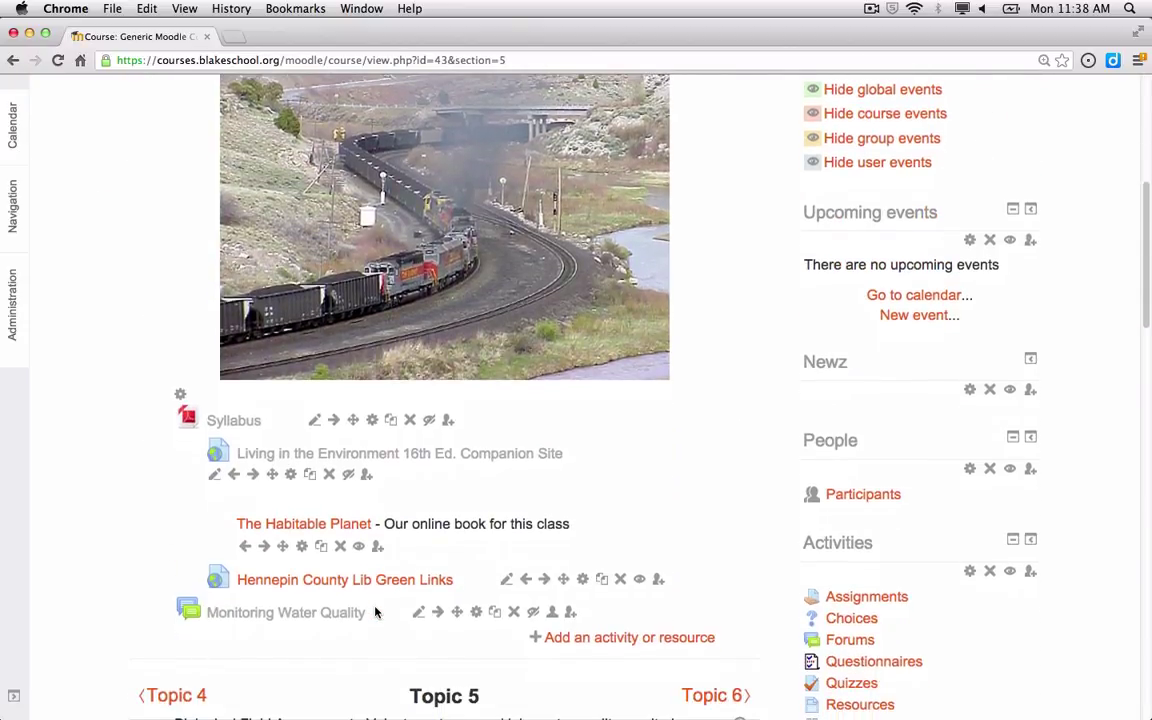